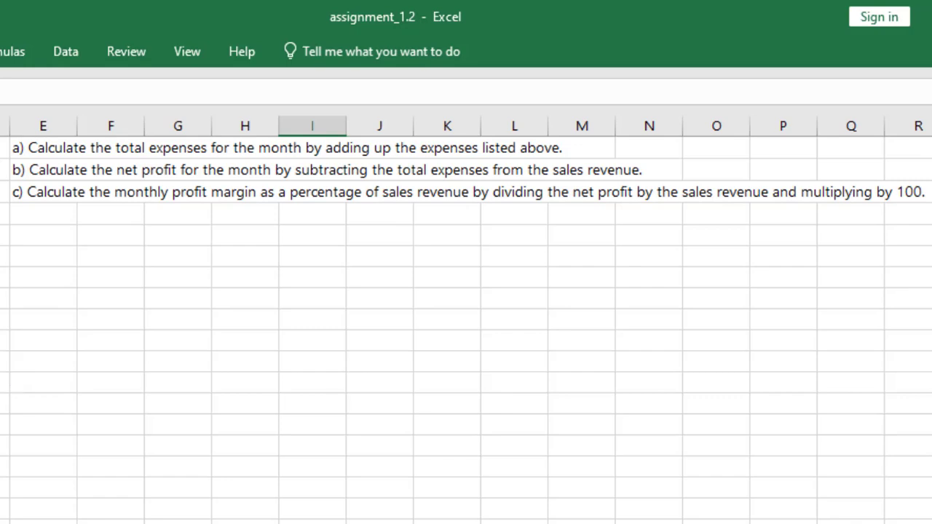
Step: Calculate the total expenses in B8 by summing the expense amounts in B2:B6 with the SUM function
left_click(210, 338)
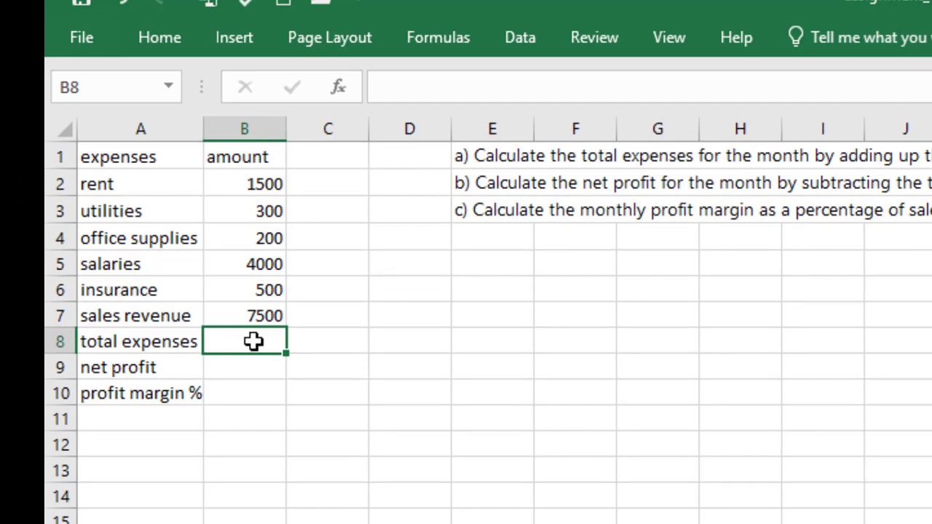
double_click(253, 341)
type("=")
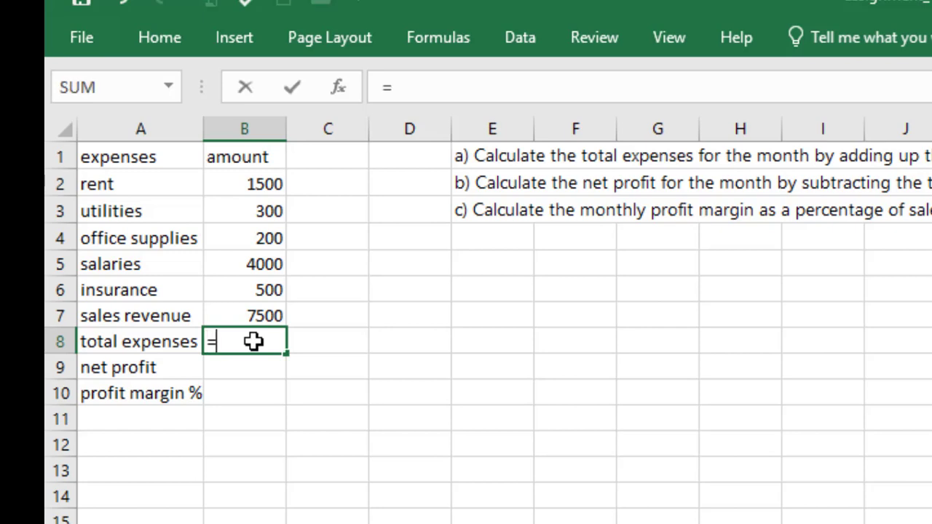
type("sum")
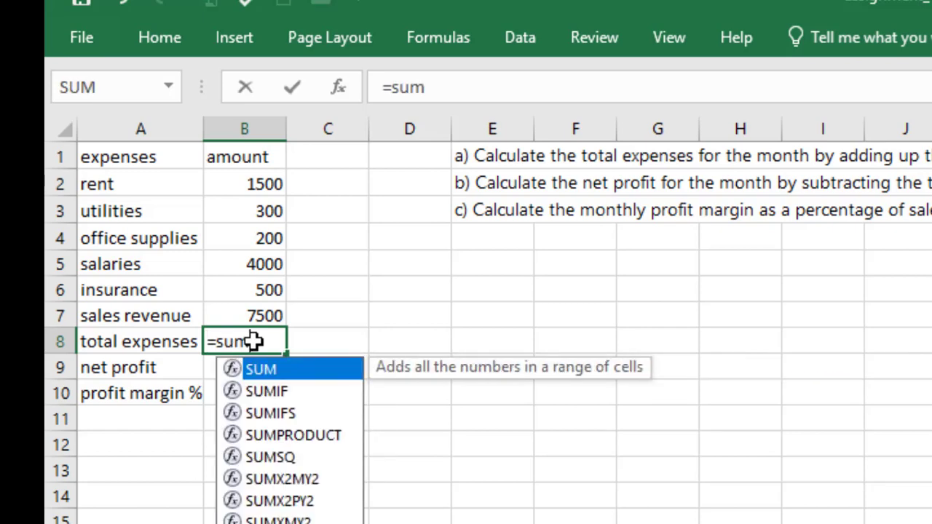
double_click(305, 375)
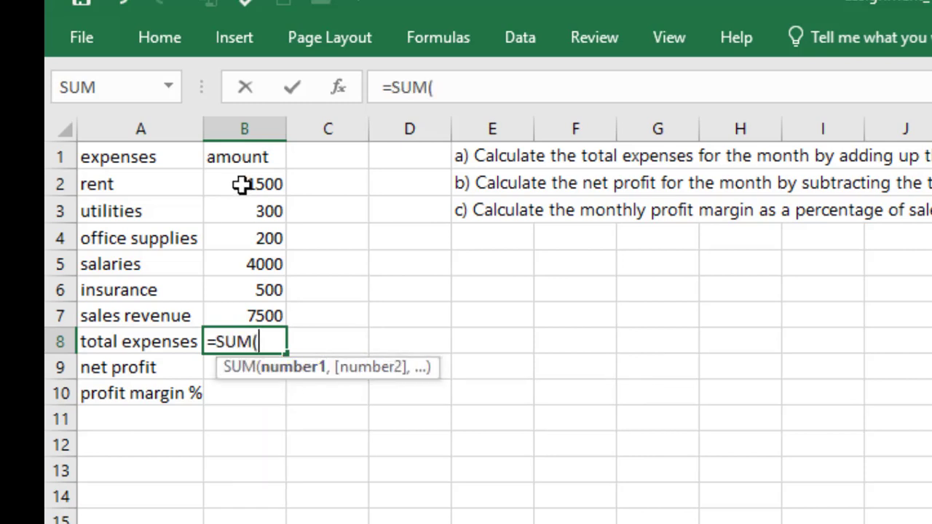
left_click_drag(242, 185, 243, 281)
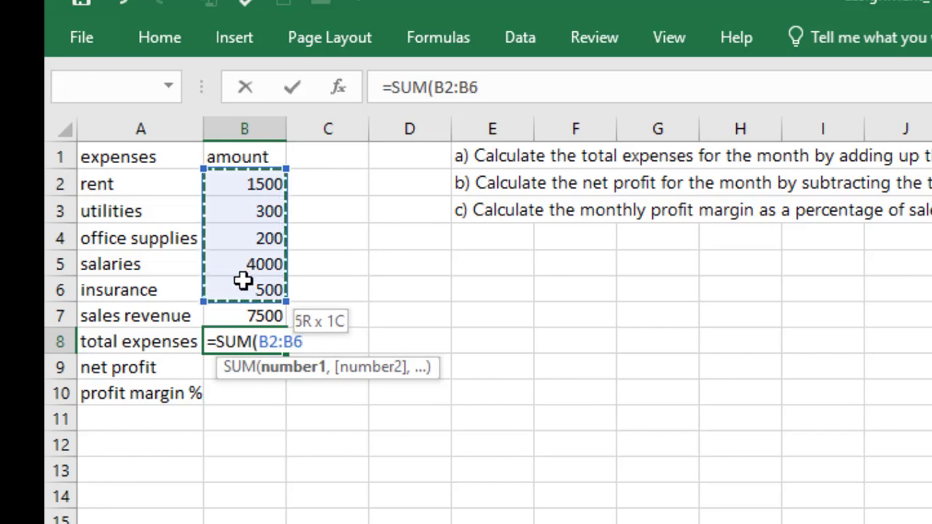
key("Return")
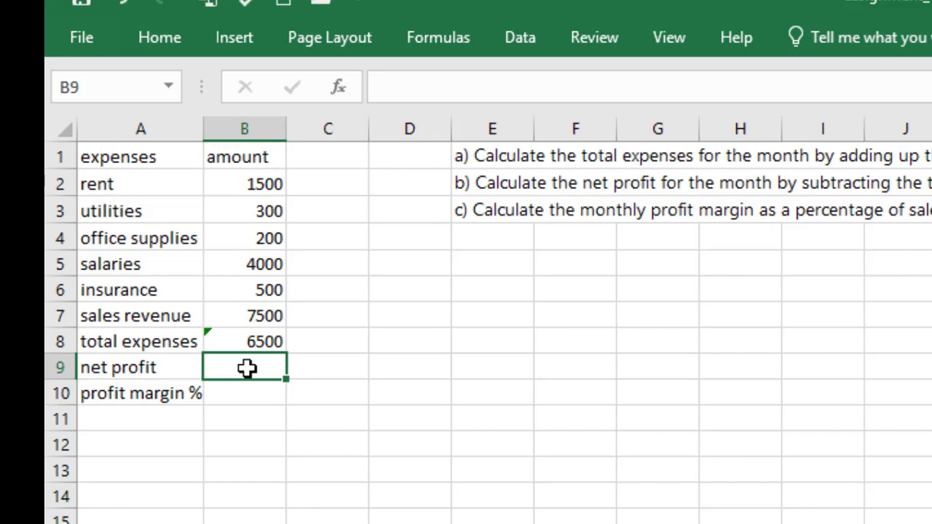
Step: Calculate the net profit in B9 by subtracting total expenses from sales revenue with =B7-B8
type("=")
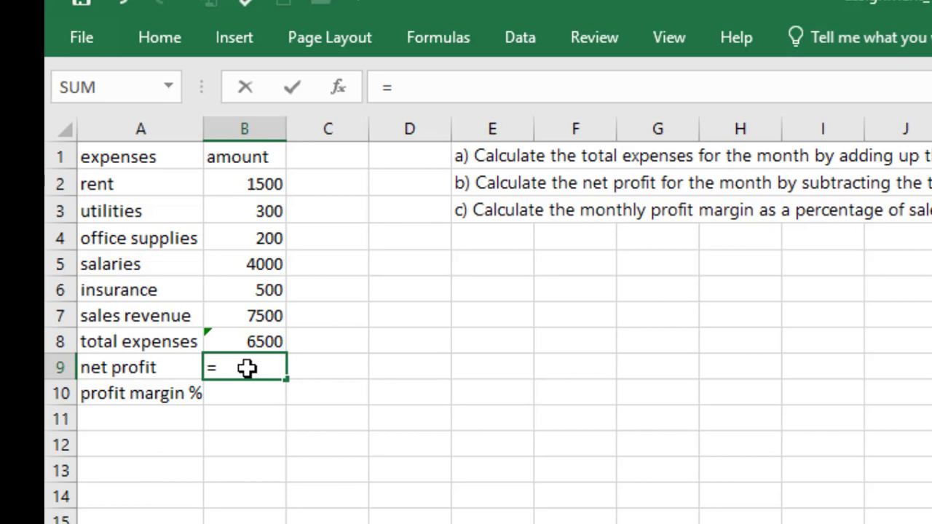
left_click(264, 316)
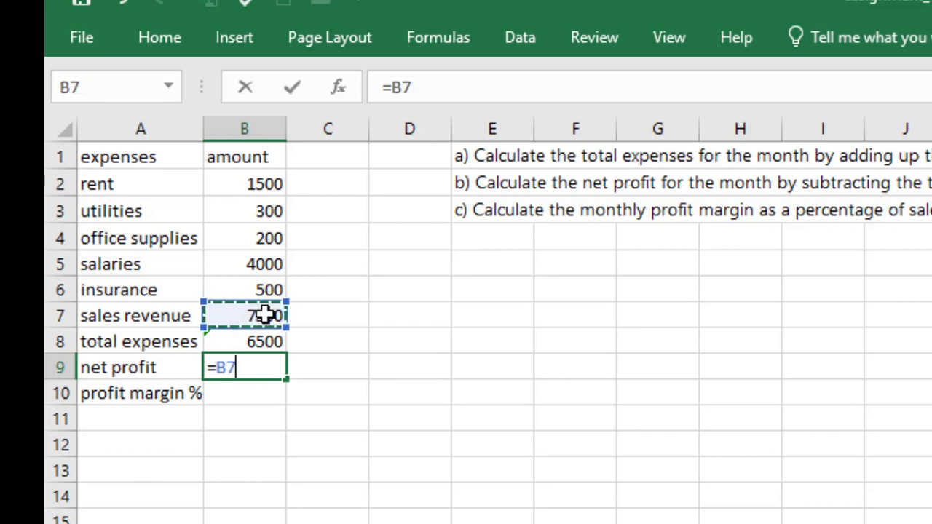
type("-")
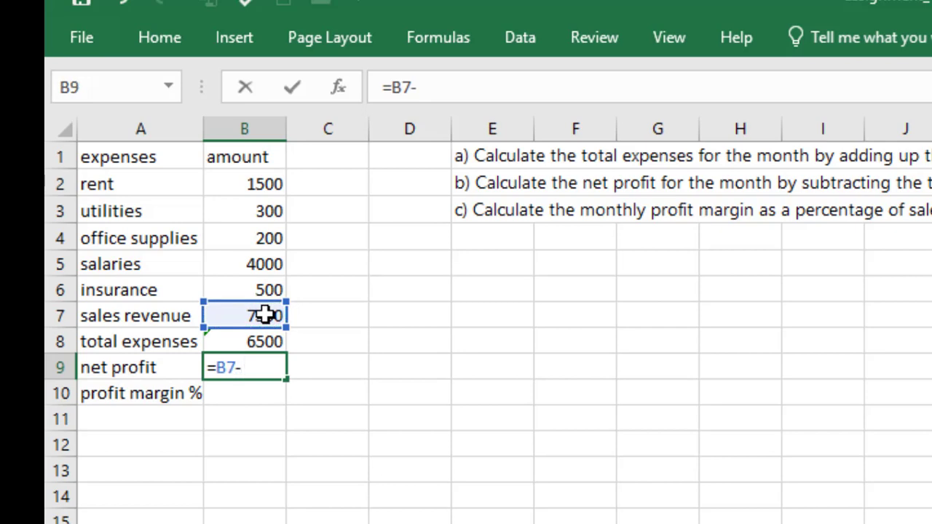
left_click(269, 343)
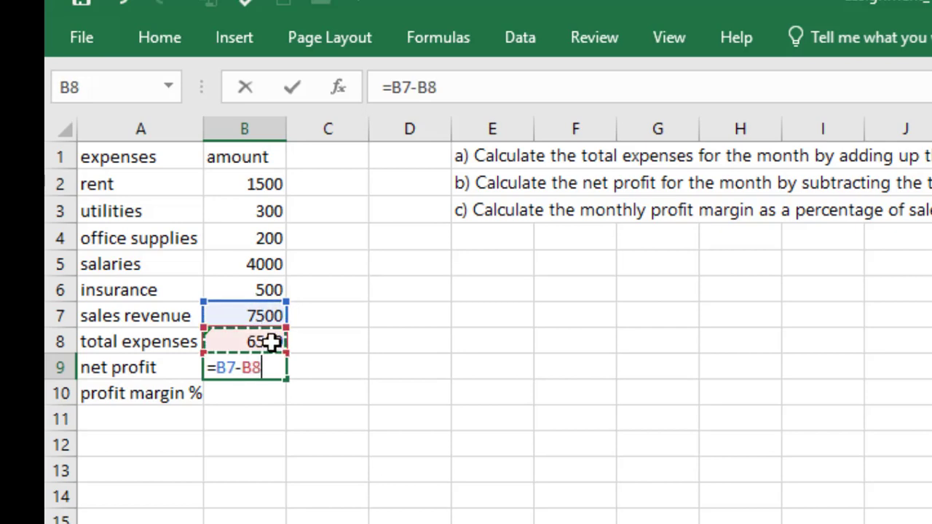
key("Return")
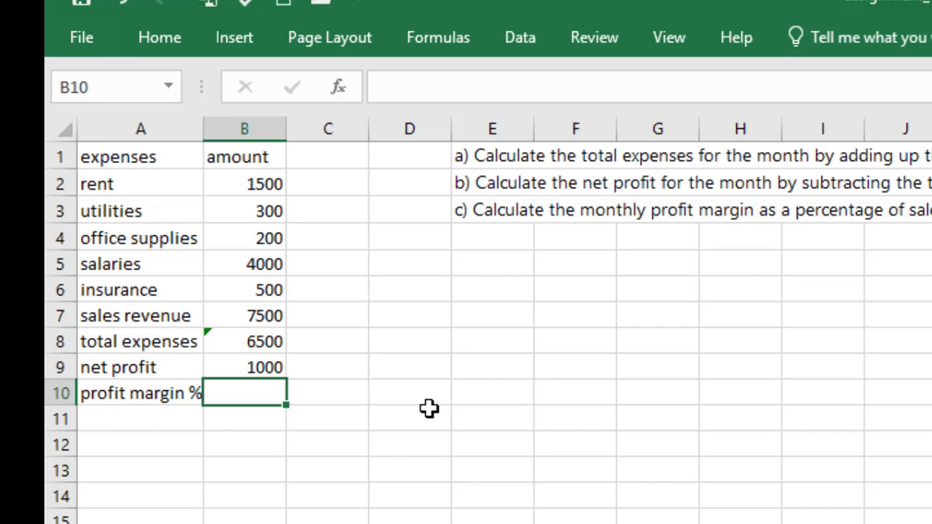
Step: Calculate the profit margin percentage in B10 with the formula =B9/B7 *100
type("=")
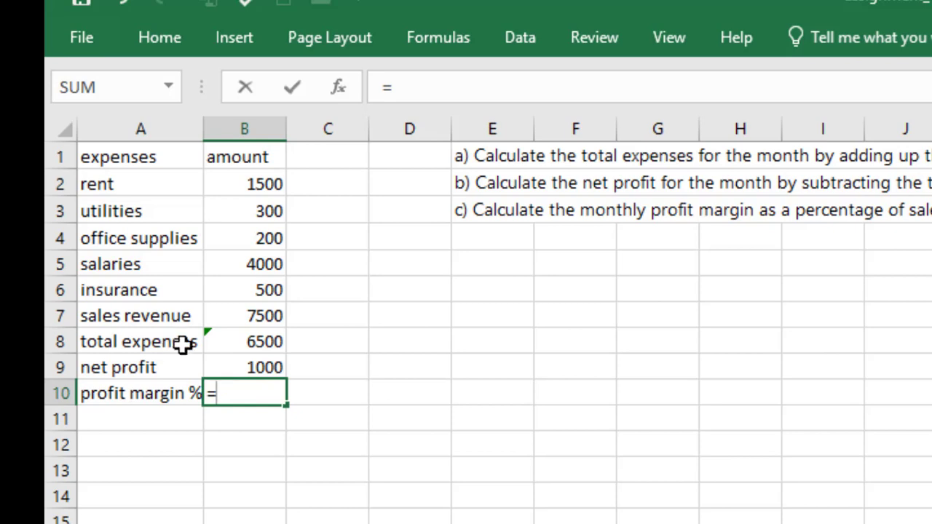
left_click(252, 366)
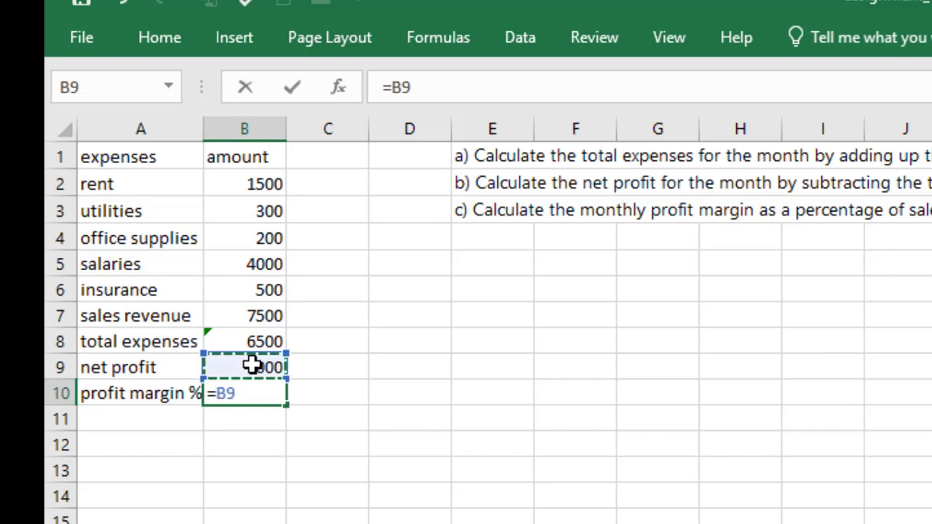
type("/")
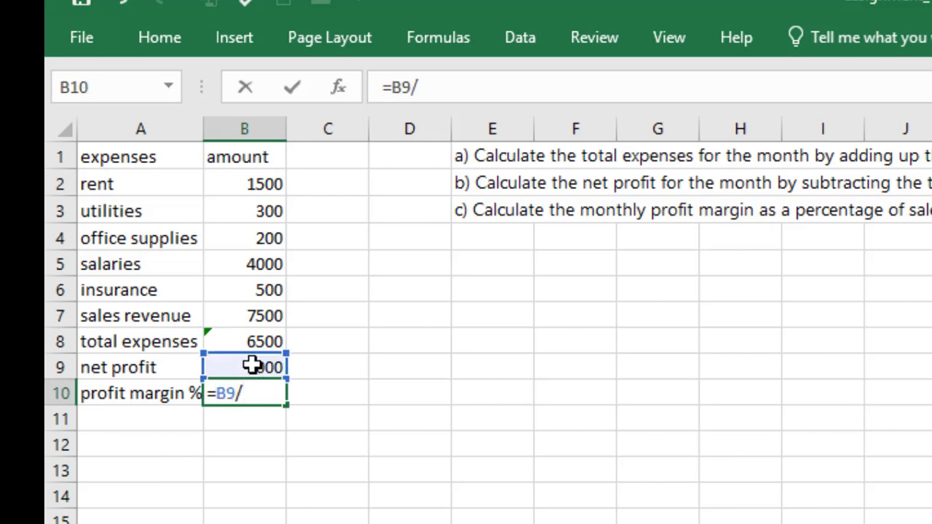
left_click(263, 315)
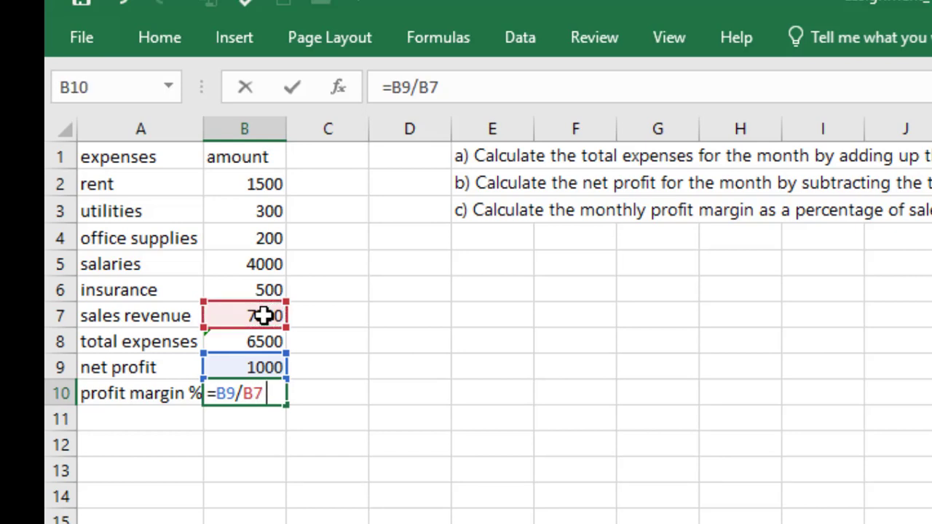
type("*")
type("100")
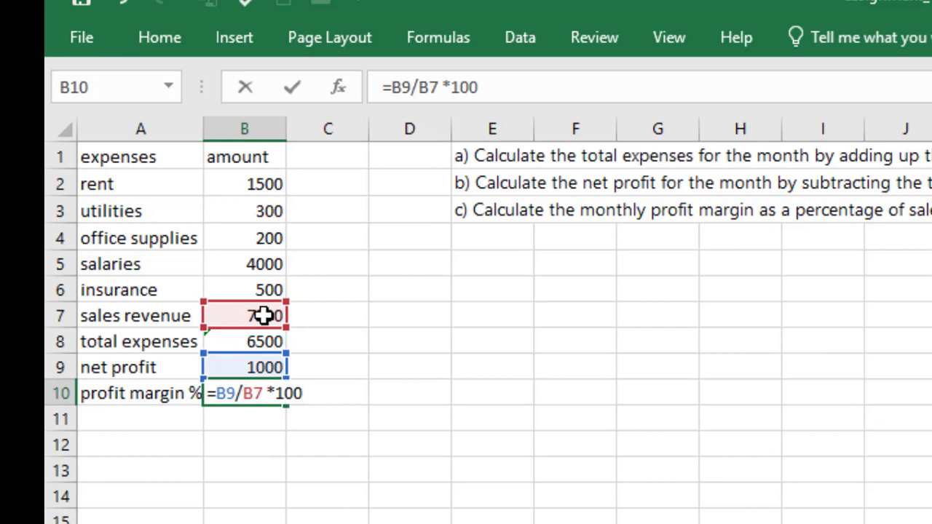
key("Return")
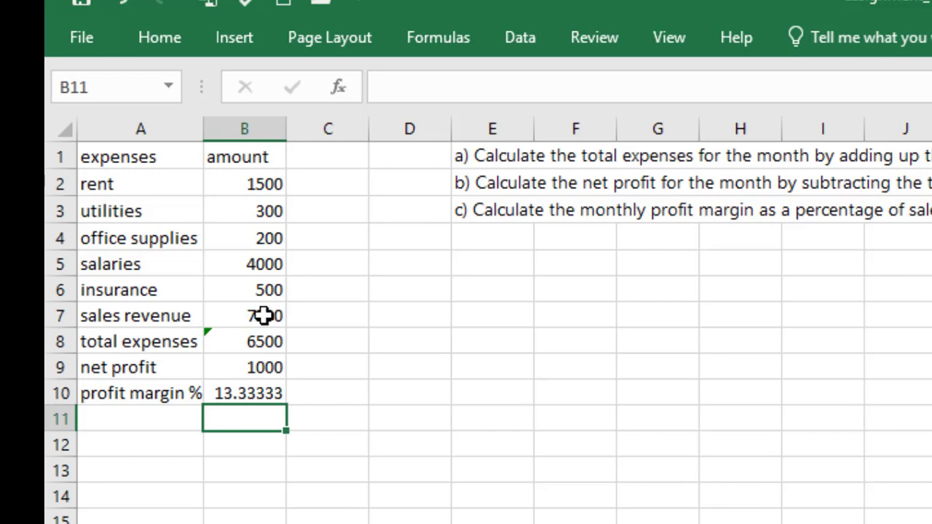
Step: Apply the Currency number format to the amounts from rent through net profit in B2:B9
left_click_drag(225, 183, 230, 361)
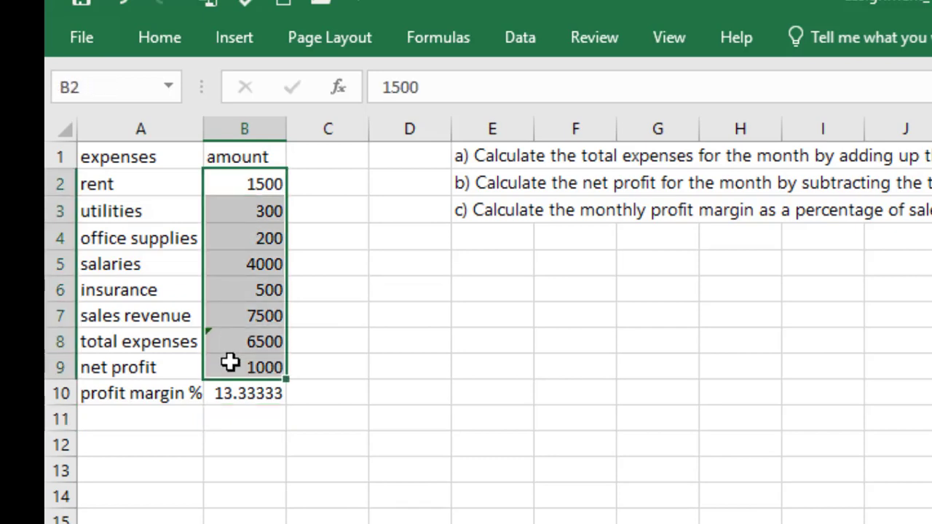
left_click(160, 38)
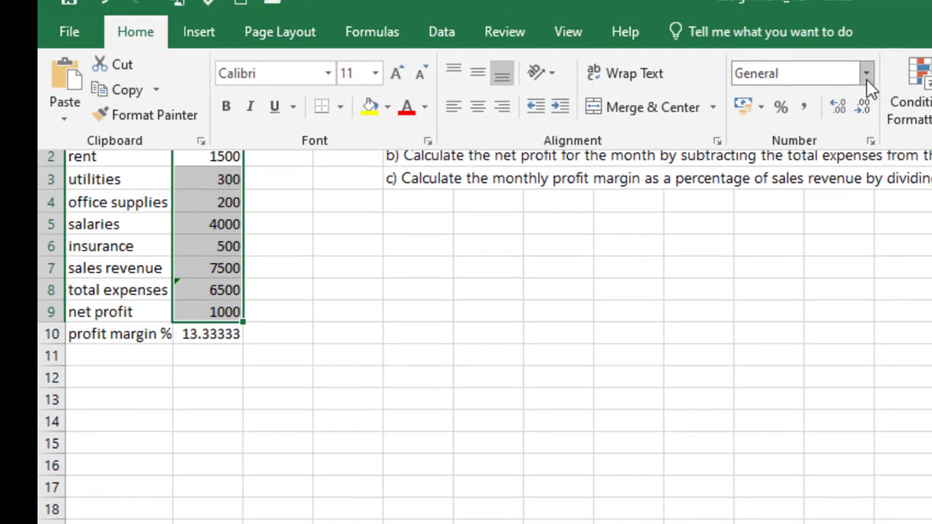
left_click(867, 73)
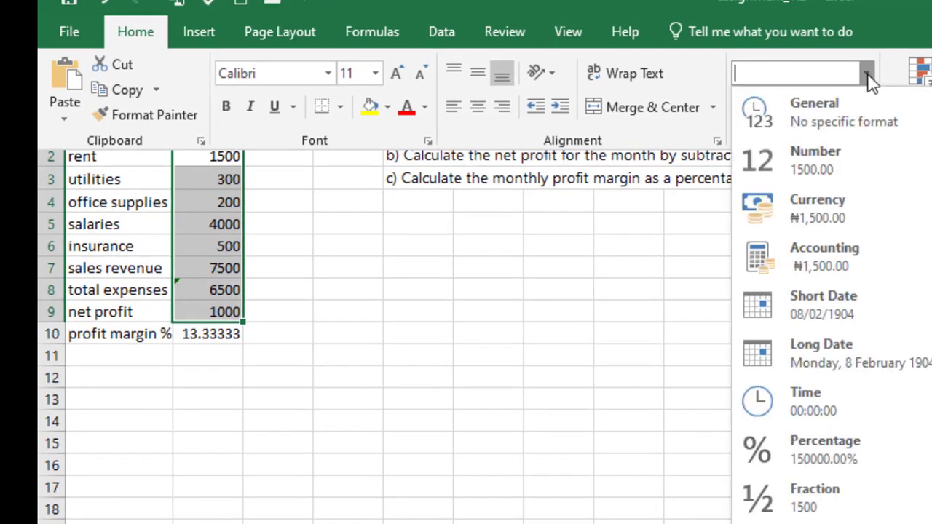
left_click(818, 209)
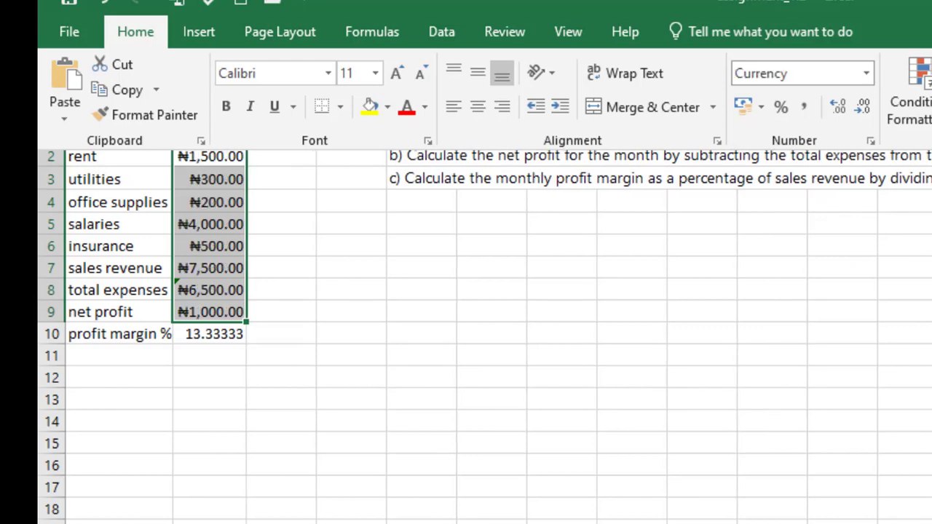
key("Escape")
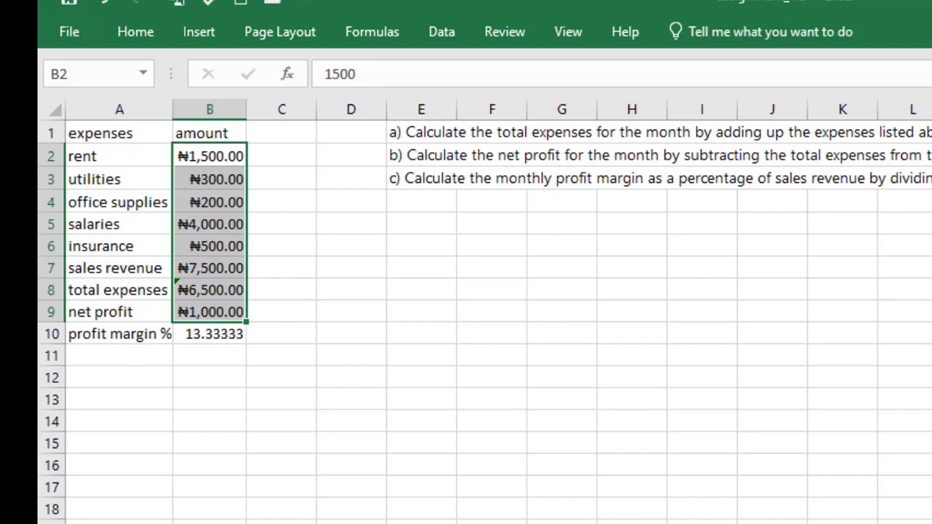
Step: Change the currency symbol of B2:B9 to $ English (United States) through the additional number format settings
left_click(125, 34)
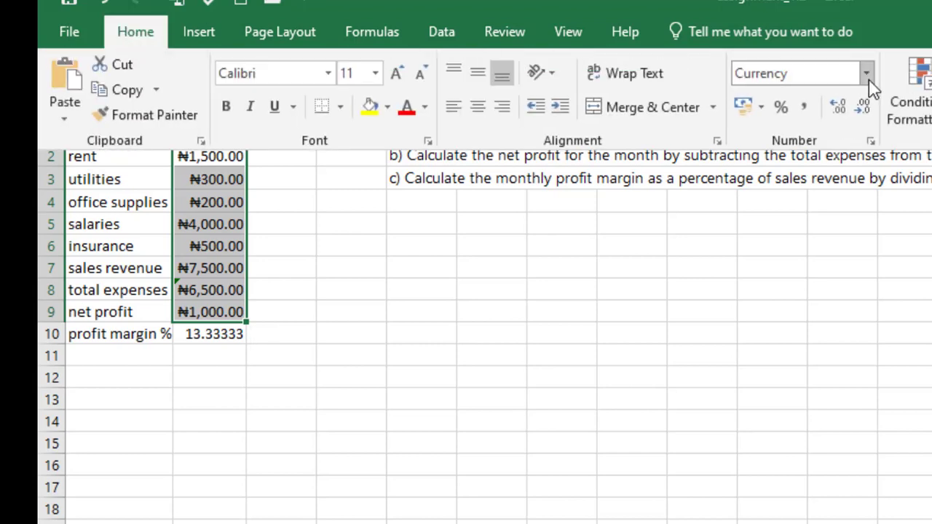
left_click(867, 75)
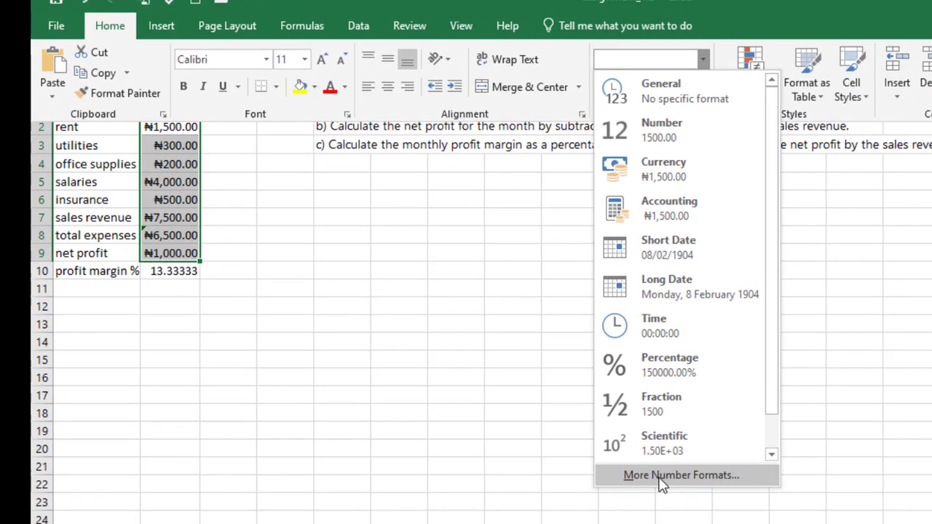
left_click(661, 481)
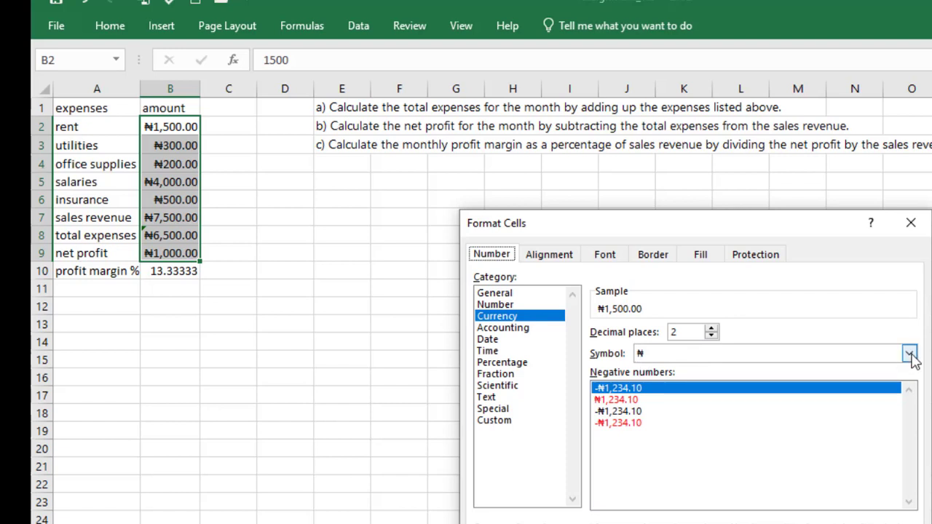
left_click(911, 354)
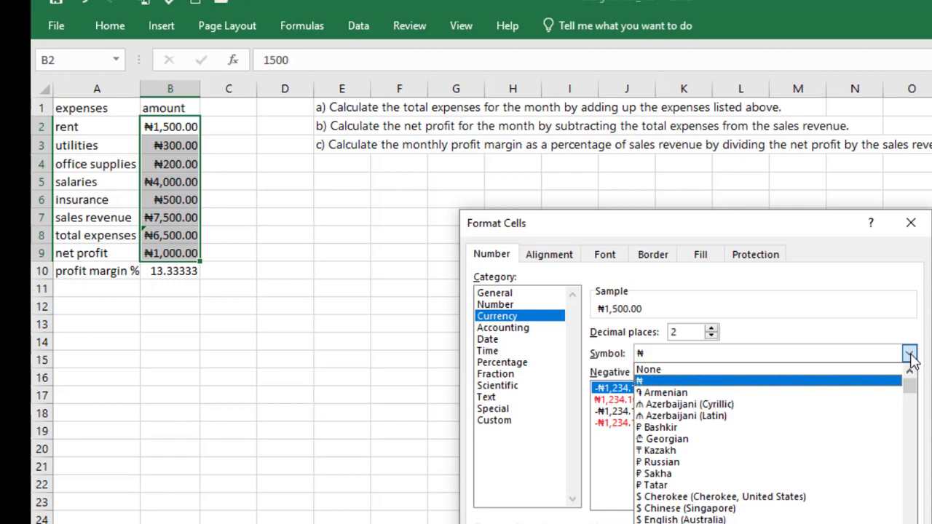
key("Down")
key("Down")
key("Down")
key("Down")
key("Down")
key("Down")
key("Down")
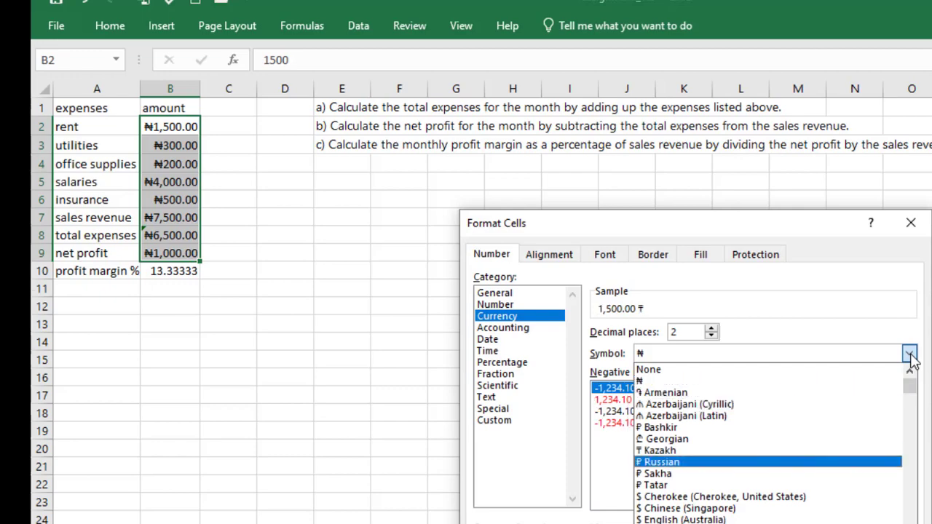
key("Down")
key("Down")
key("Down")
key("Down")
key("Down")
key("Down")
key("Down")
key("Down")
key("Down")
key("Down")
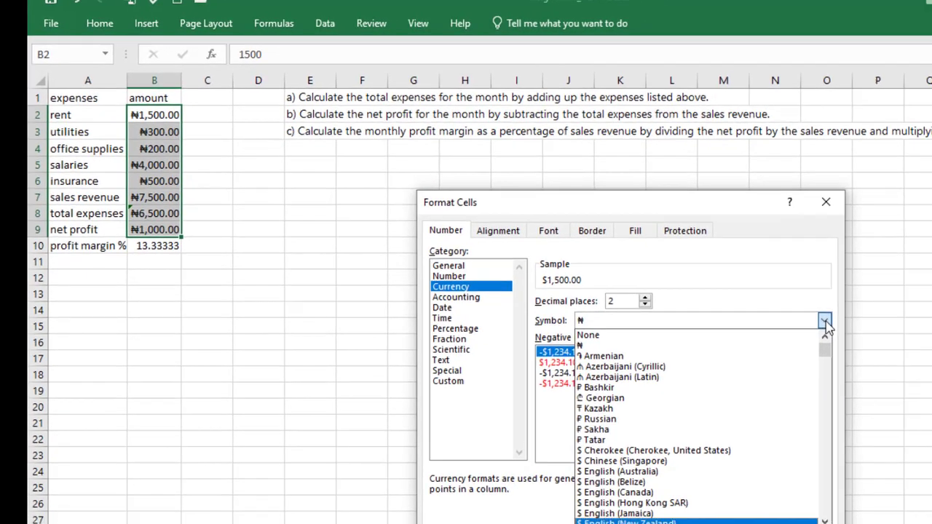
key("Down")
key("Down")
key("Down")
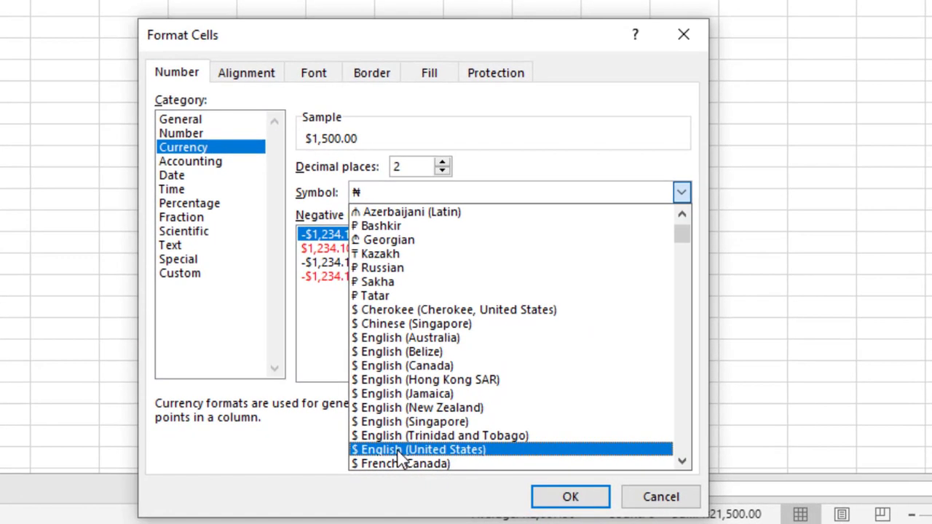
left_click(400, 451)
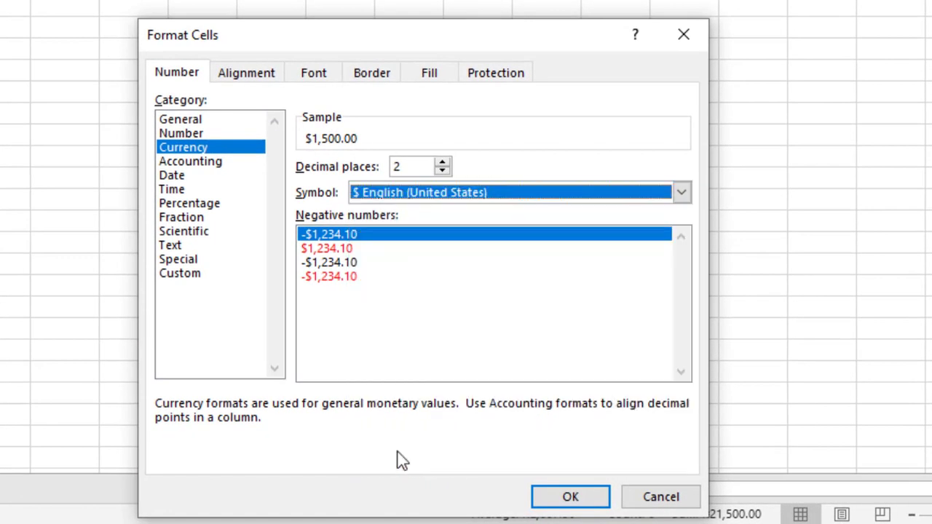
left_click(572, 501)
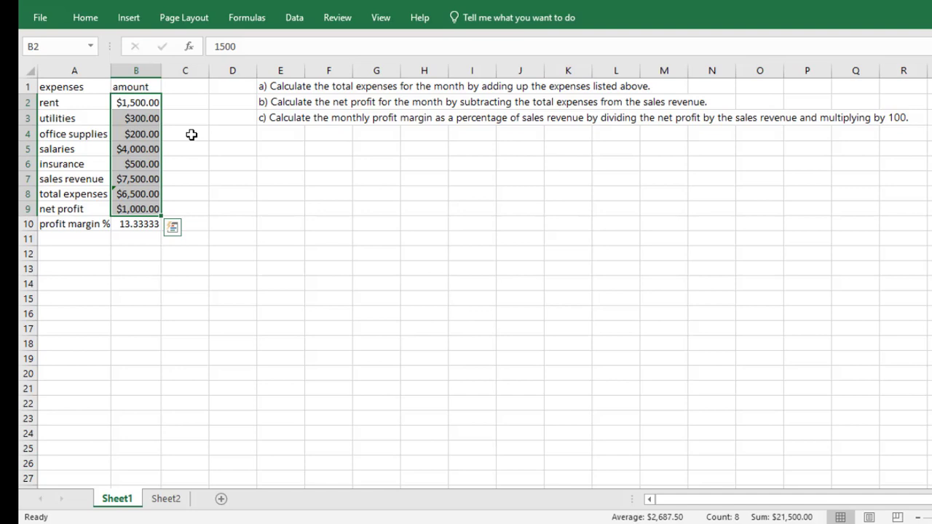
Step: On Sheet2, calculate the first employee's total earnings in F2 with =B2+(B2*E2) and fill the formula down to F5
left_click(166, 500)
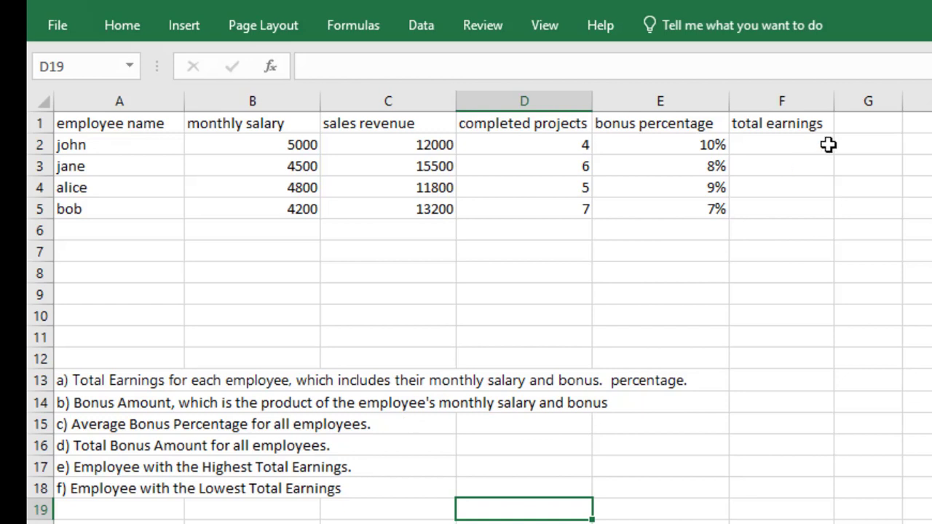
left_click(778, 146)
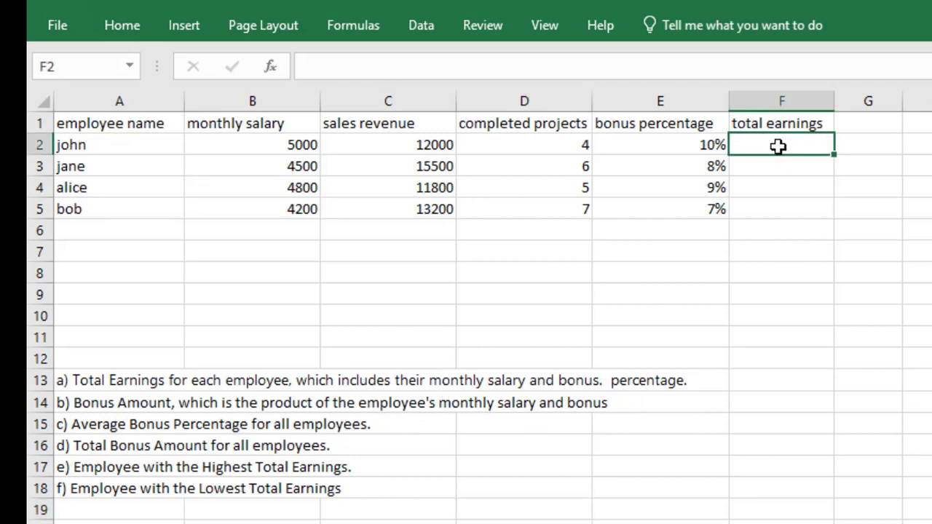
type("=")
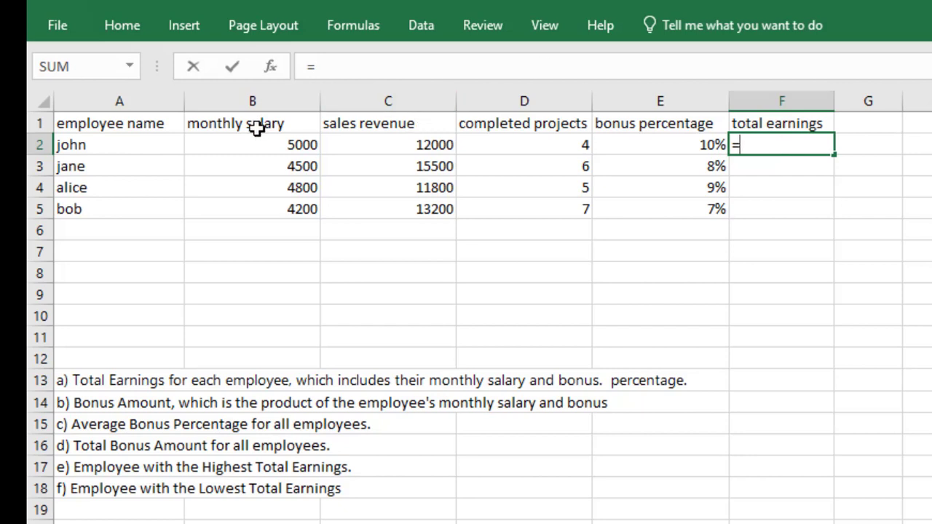
left_click(266, 145)
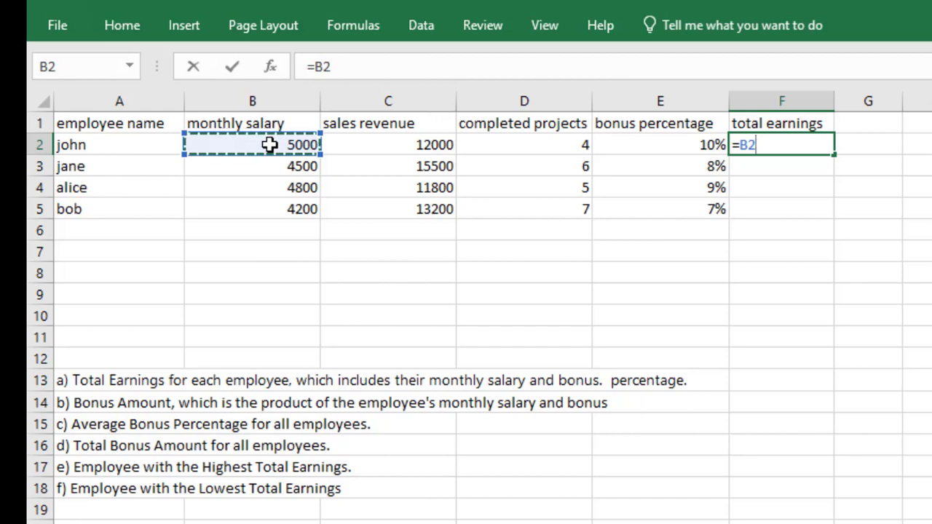
type("+")
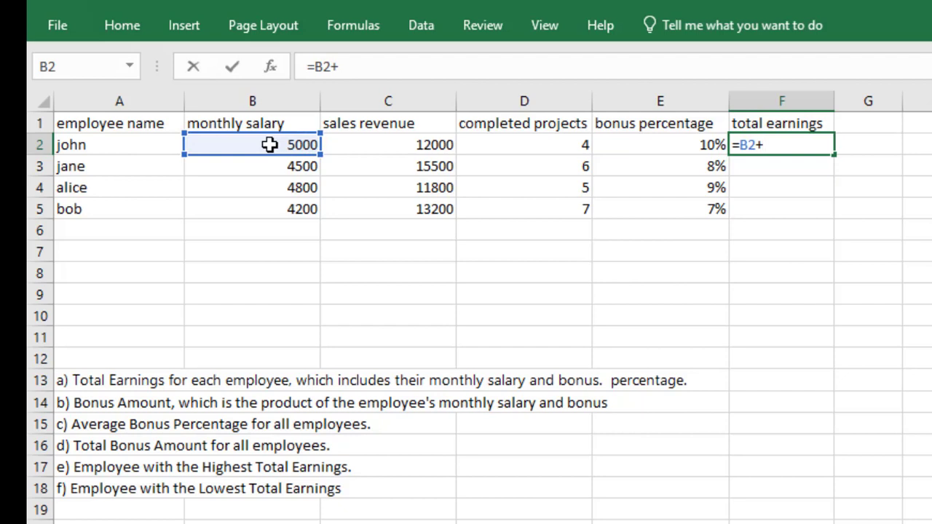
type("(")
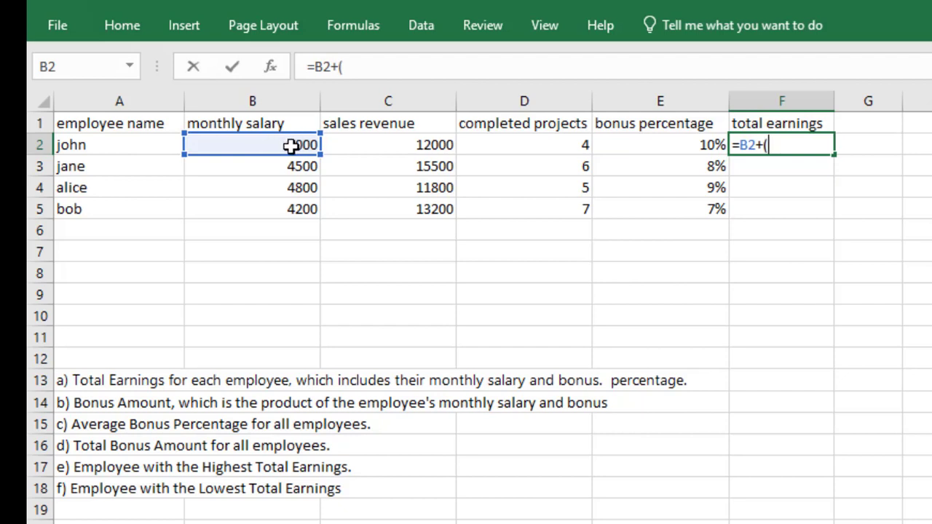
left_click(278, 145)
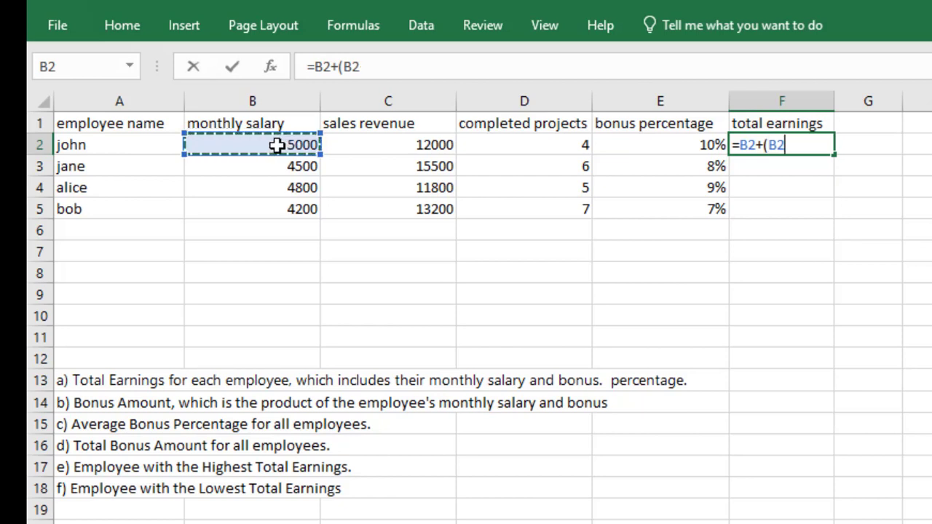
type("*")
left_click(685, 145)
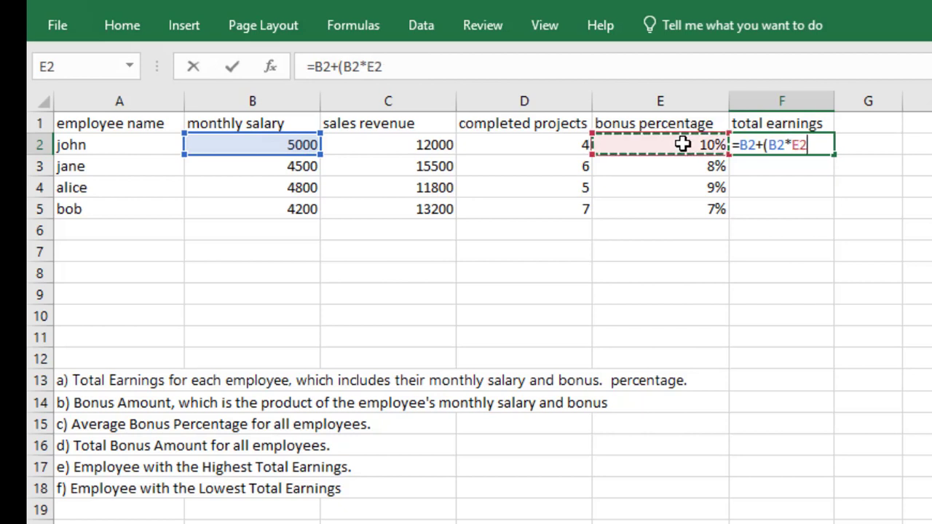
type(")")
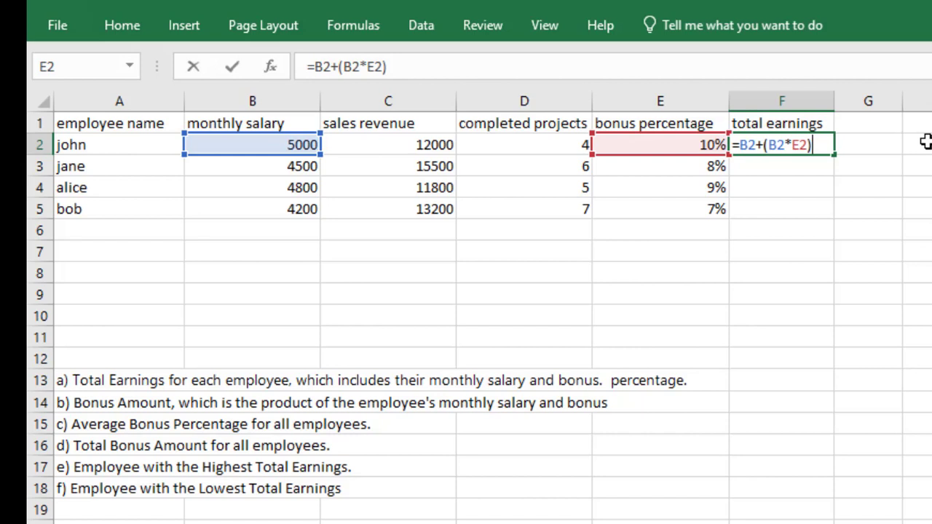
key("Return")
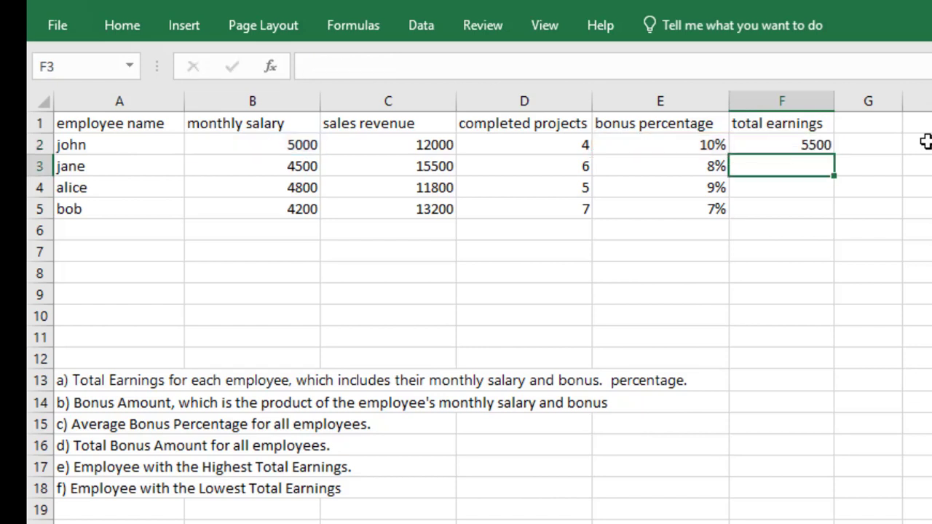
left_click(803, 142)
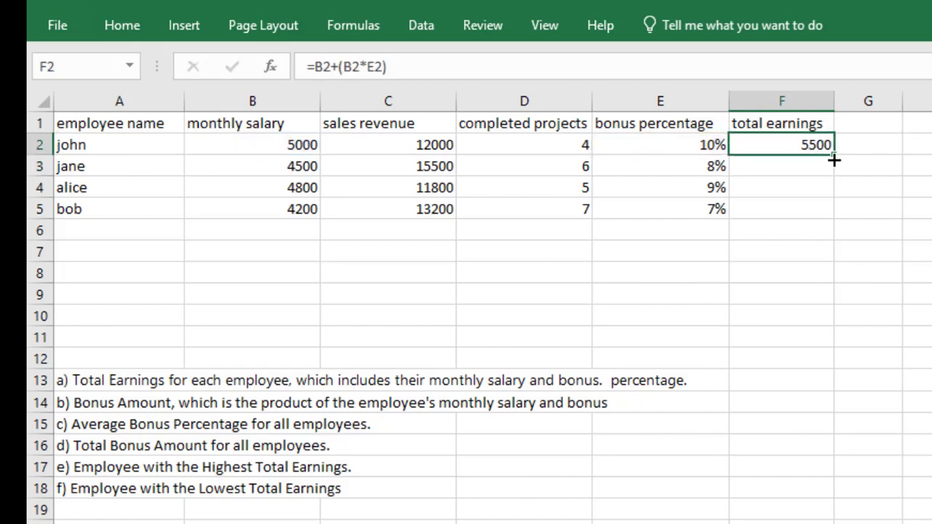
left_click_drag(833, 156, 832, 216)
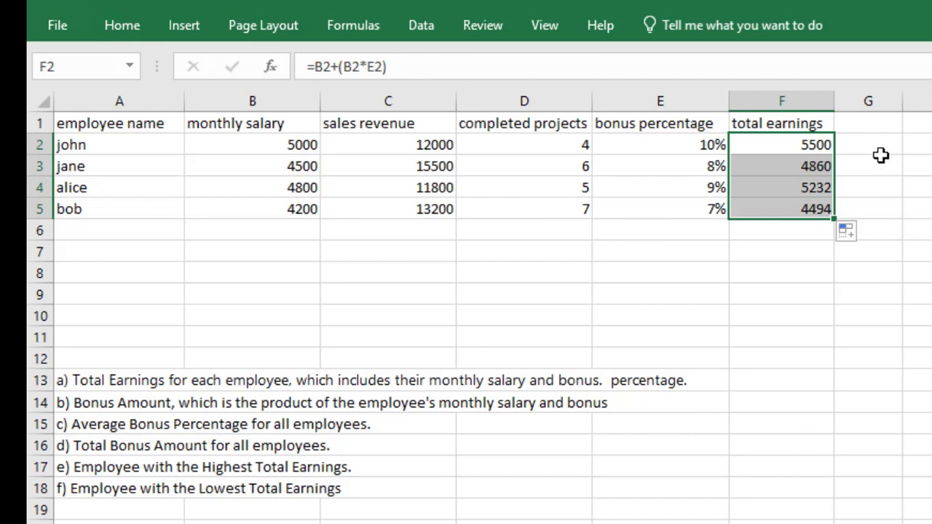
Step: Calculate the bonus amount in G2 with =B2*E2 and fill the formula down to G5
left_click(859, 146)
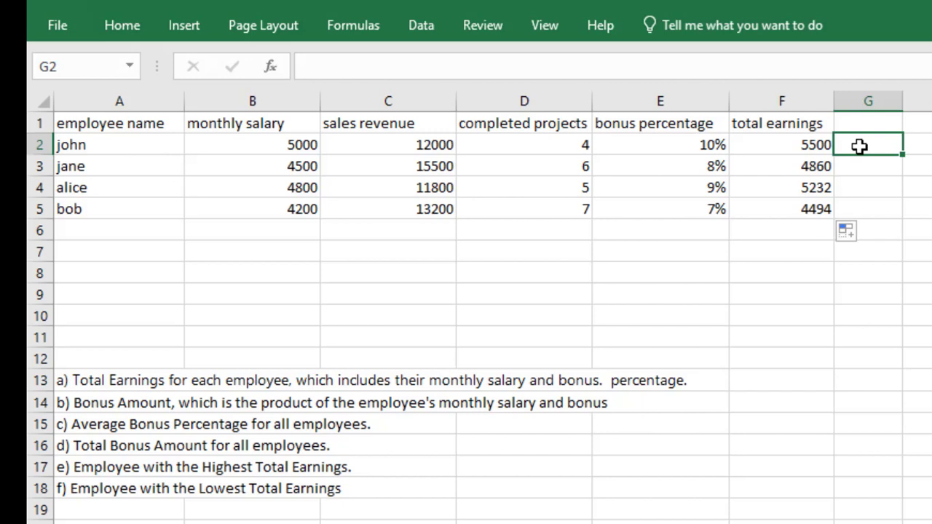
type("=")
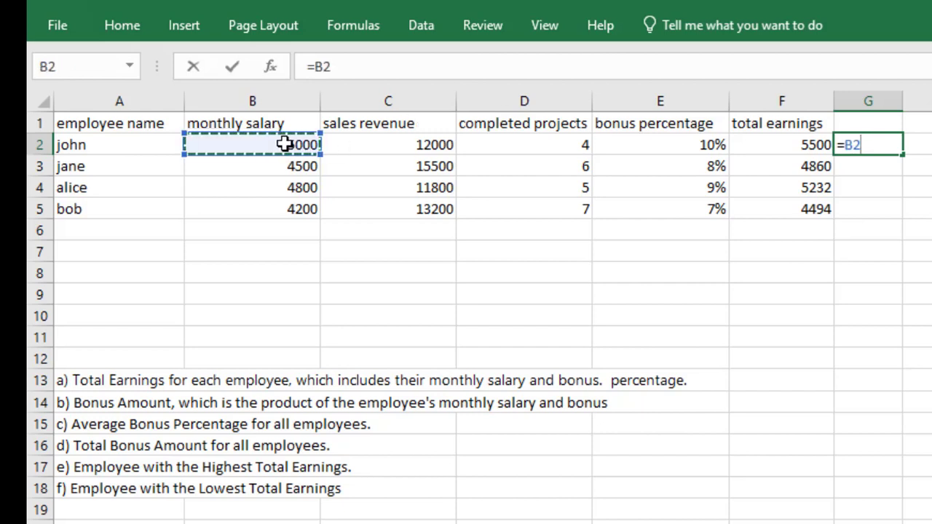
type("*")
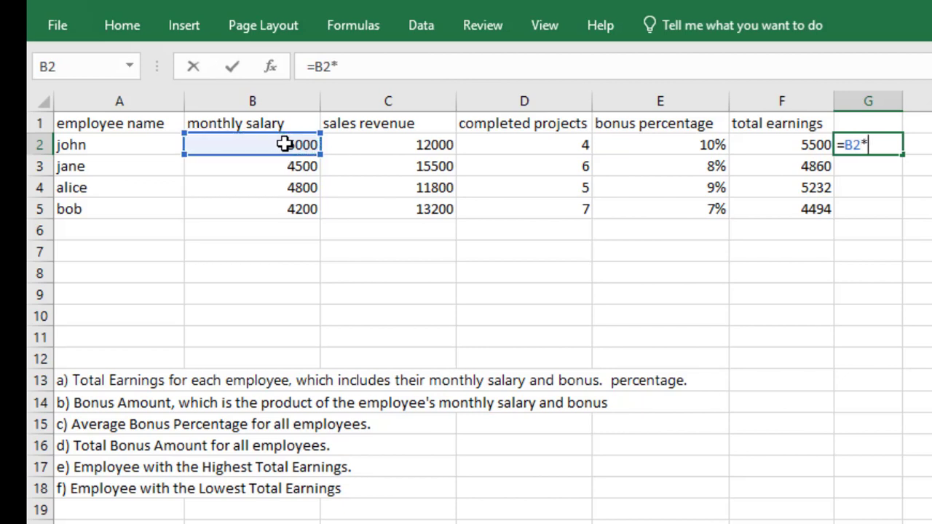
left_click(694, 144)
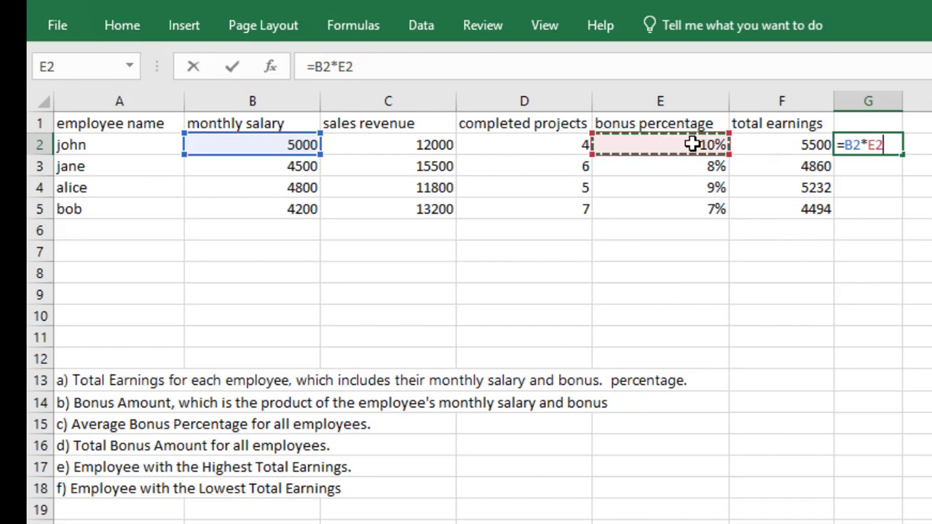
key("Return")
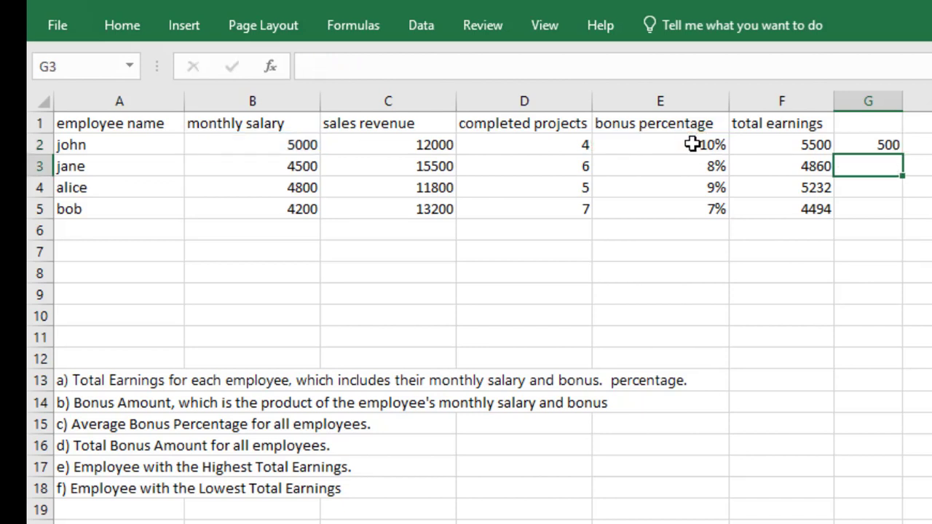
left_click(885, 144)
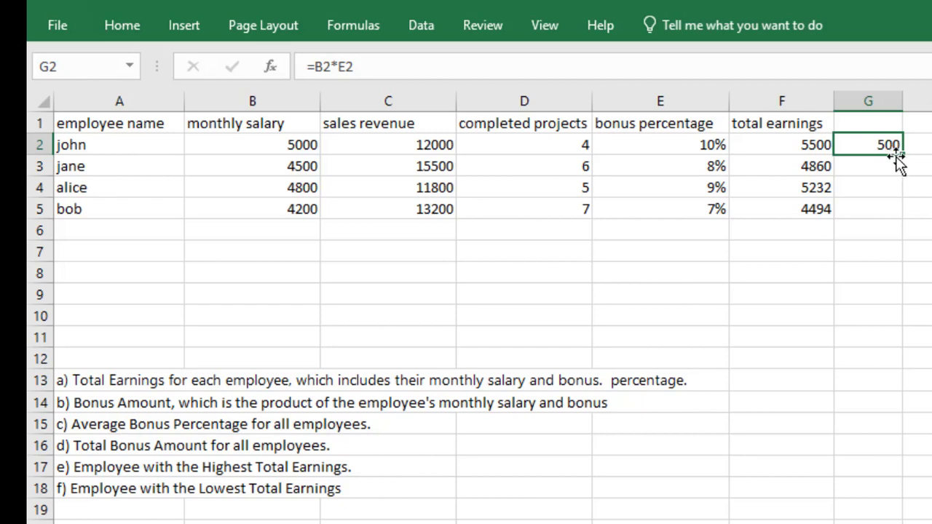
left_click_drag(902, 155, 896, 212)
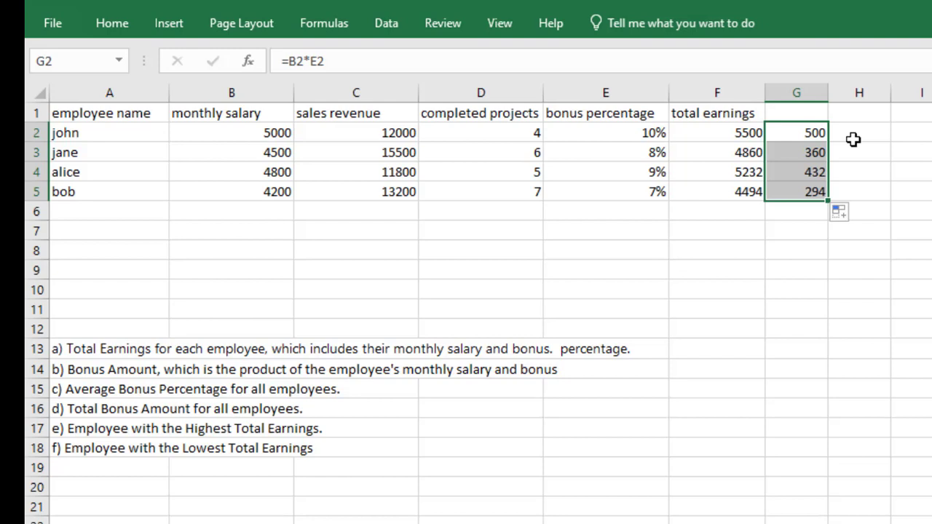
Step: Calculate the average bonus percentage of all employees in E6 with =AVERAGE(E2:E5)
left_click(619, 212)
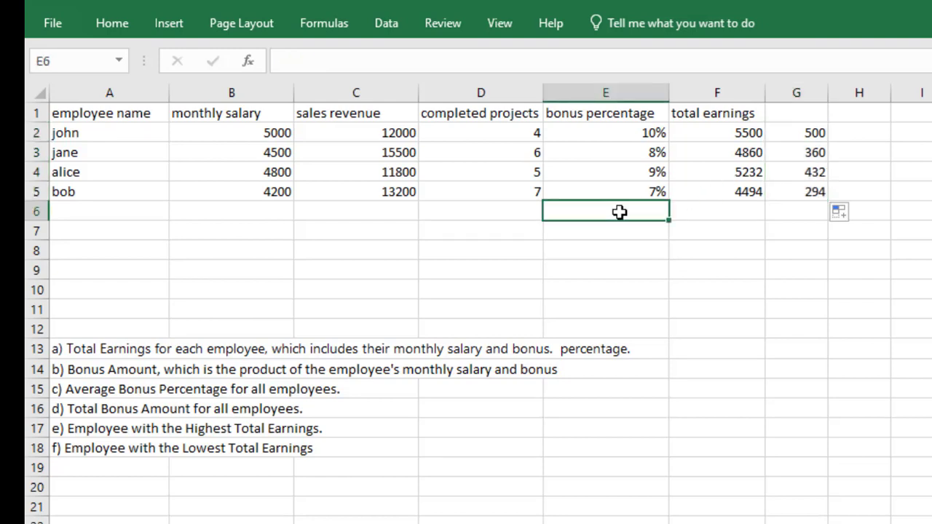
type("=a")
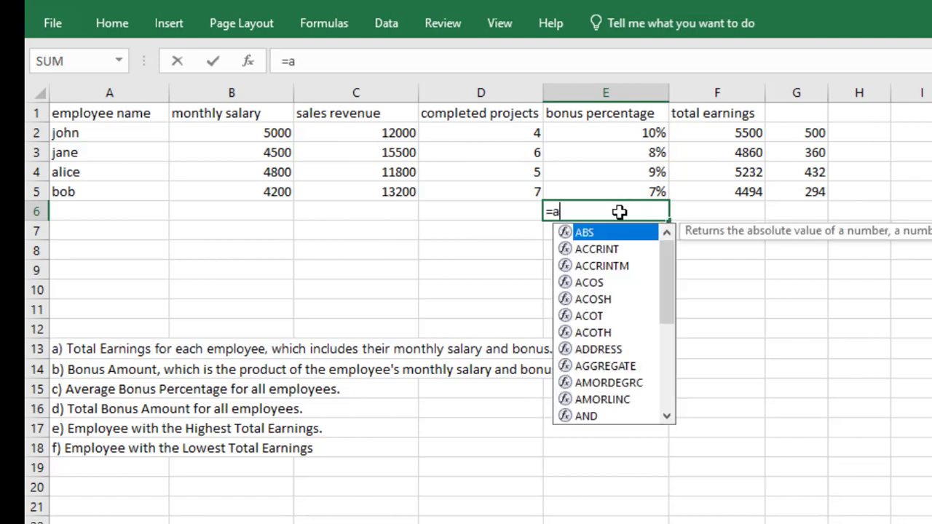
type("ver")
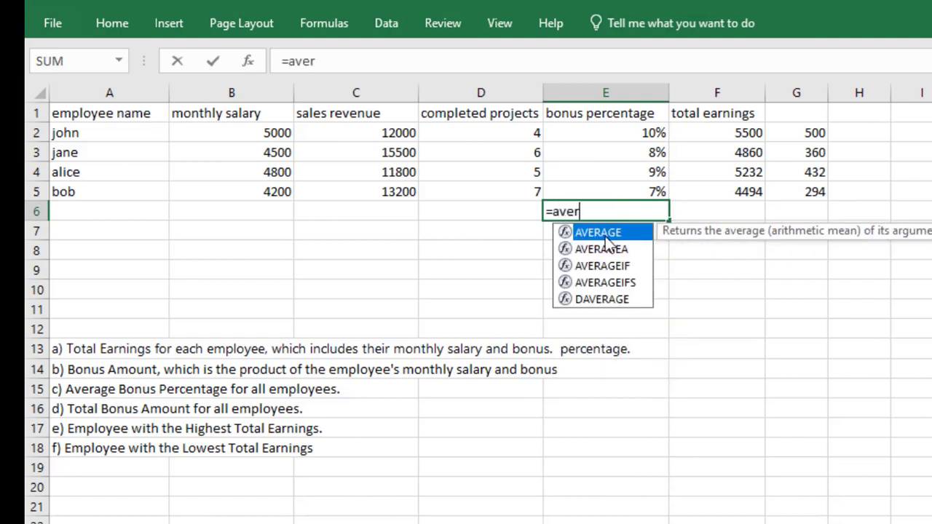
double_click(605, 238)
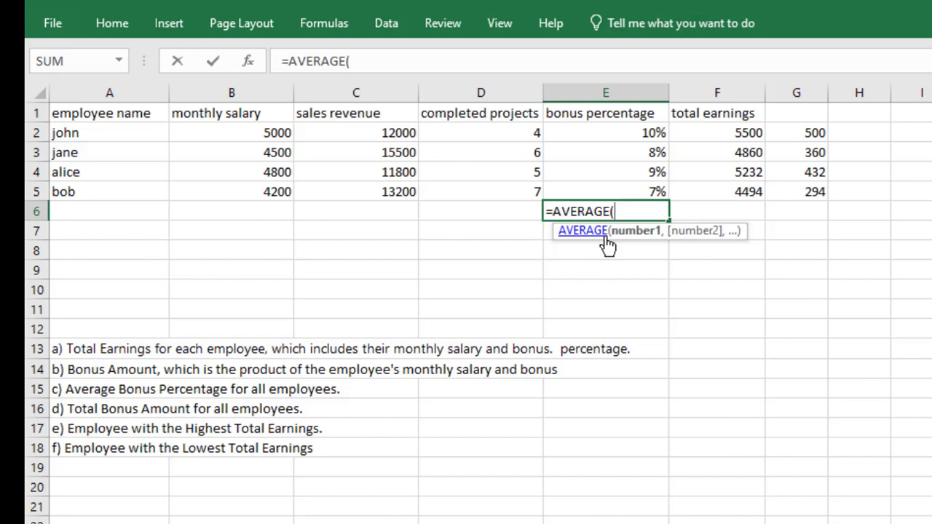
left_click(590, 128)
left_click_drag(590, 154, 591, 191)
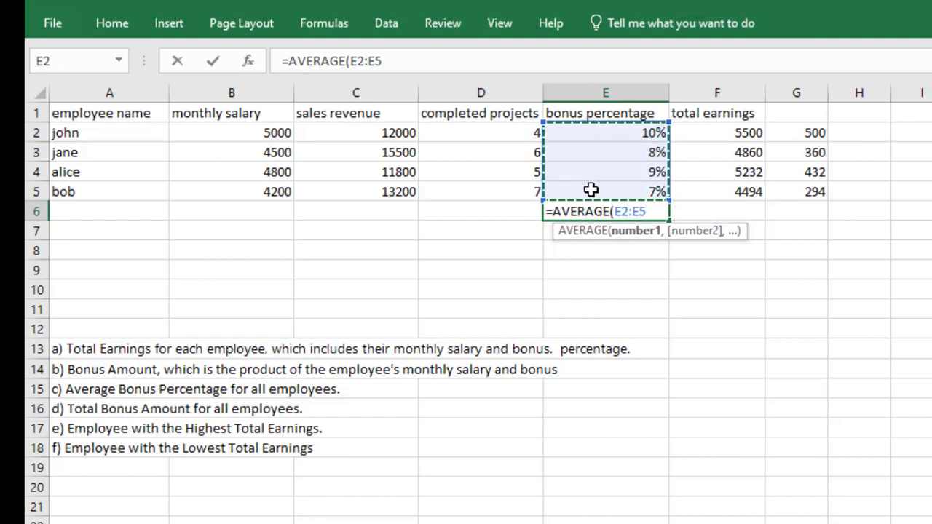
type(")")
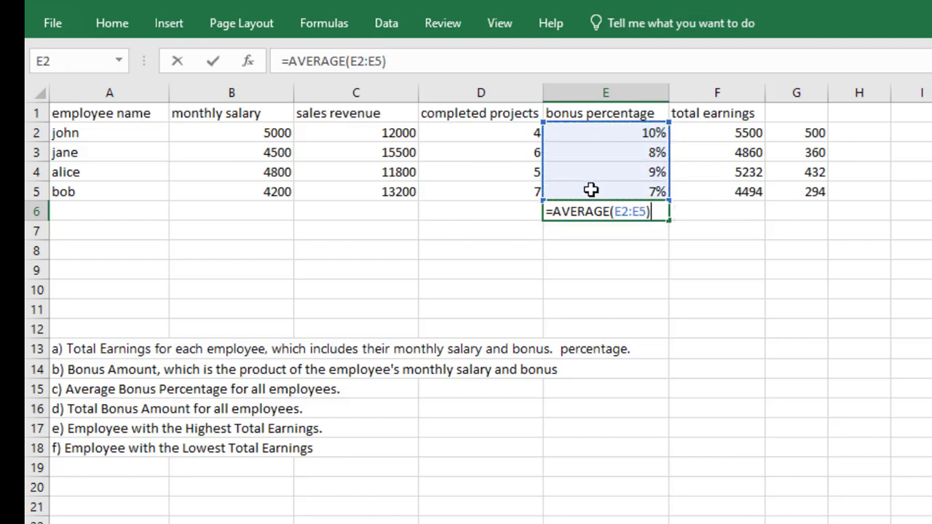
key("Return")
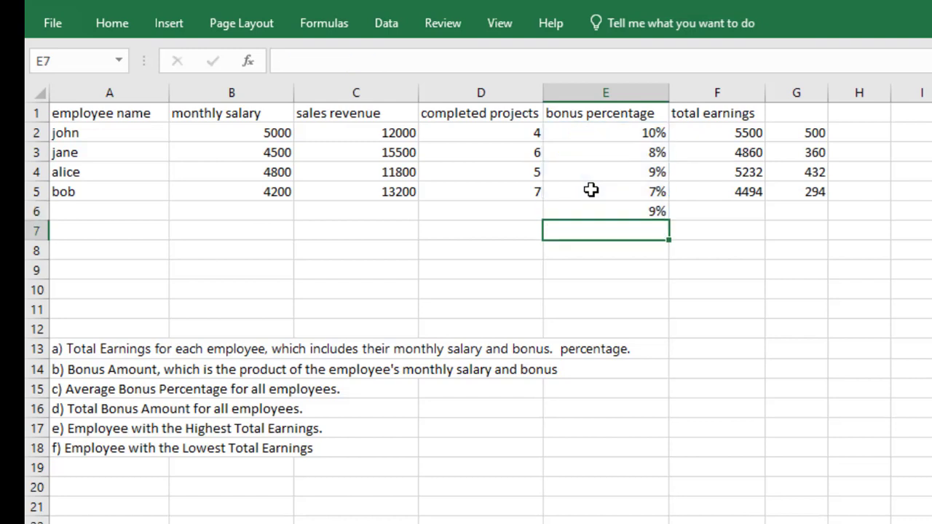
left_click(644, 211)
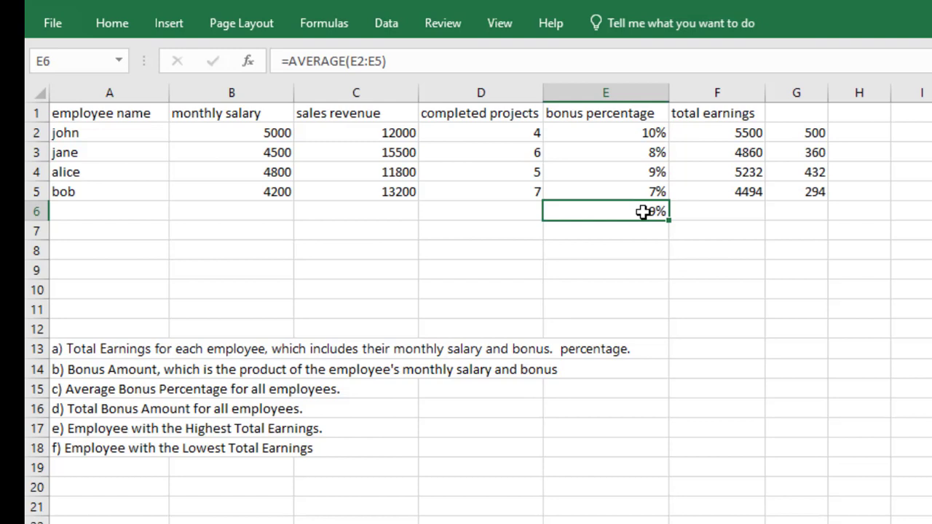
Step: Calculate the total bonus amount for all employees in G6 with =SUM(G2:G5)
left_click(801, 211)
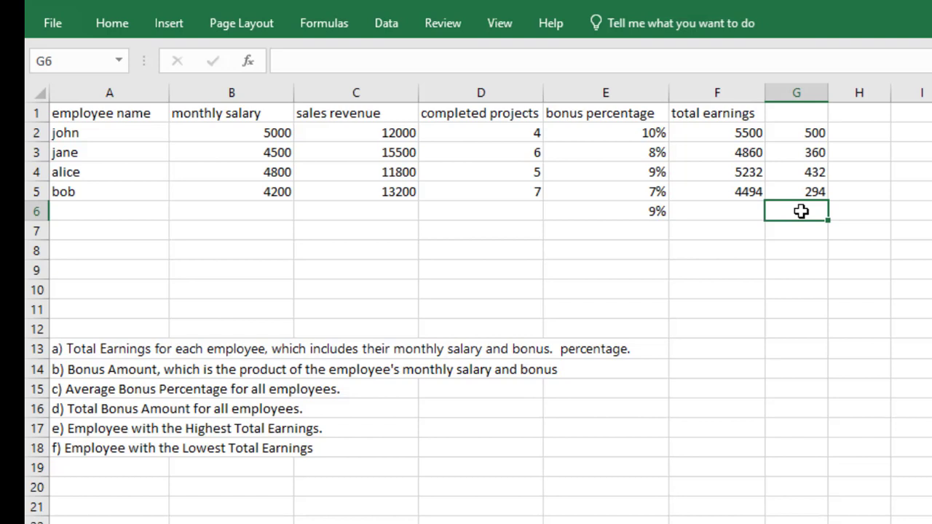
type("=sum")
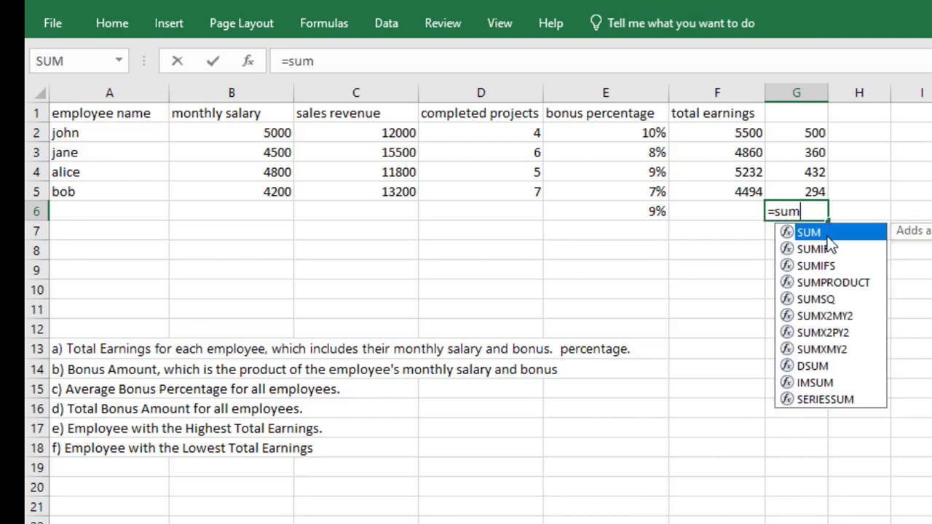
key("Tab")
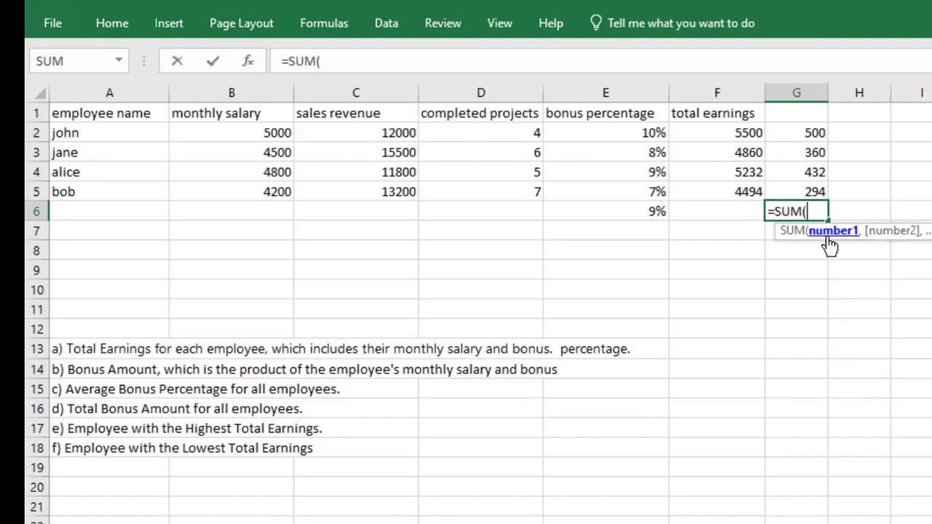
left_click(798, 131)
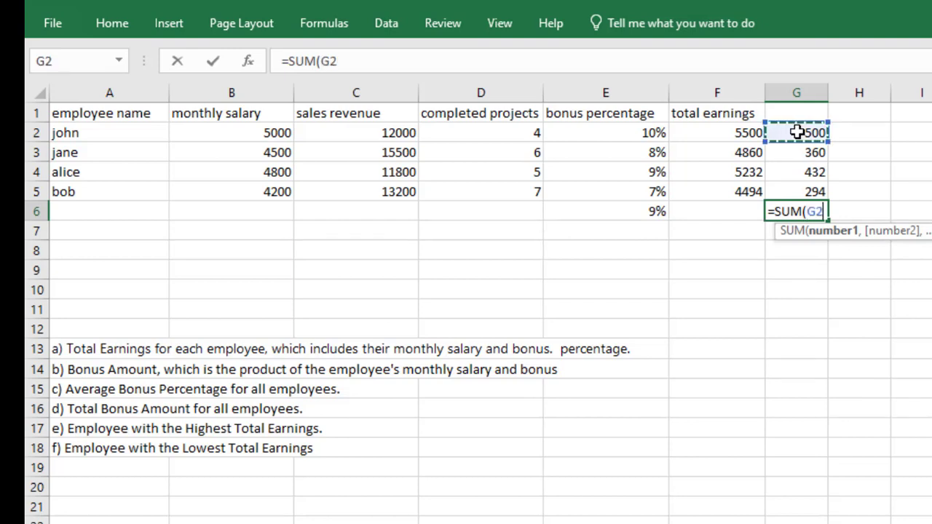
left_click_drag(796, 132, 792, 191)
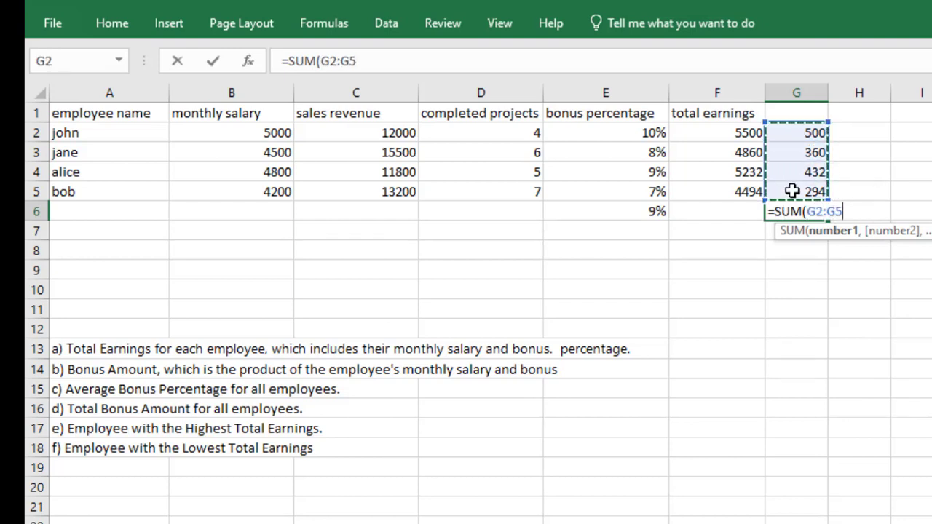
type(")")
key("Return")
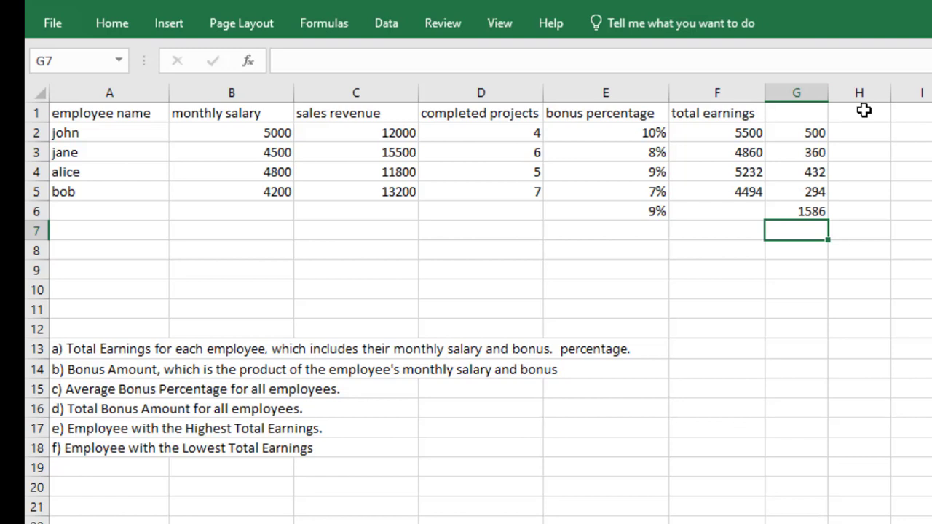
Step: Calculate the highest total earnings in H8 with =MAX(F2:F5)
left_click(846, 251)
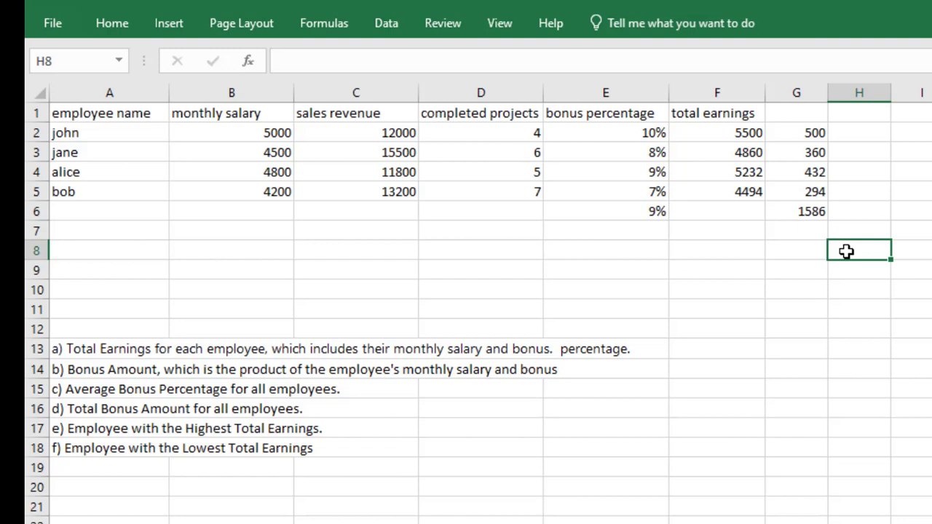
type("=max")
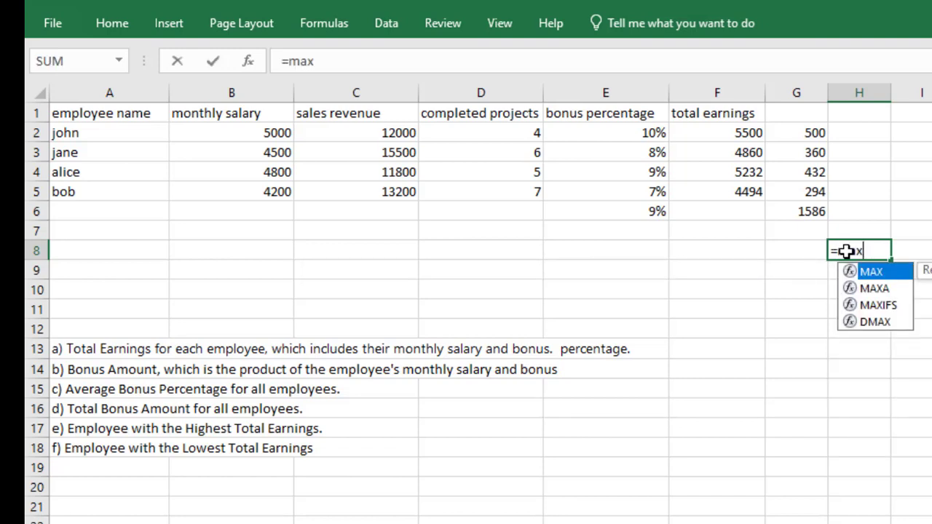
double_click(879, 273)
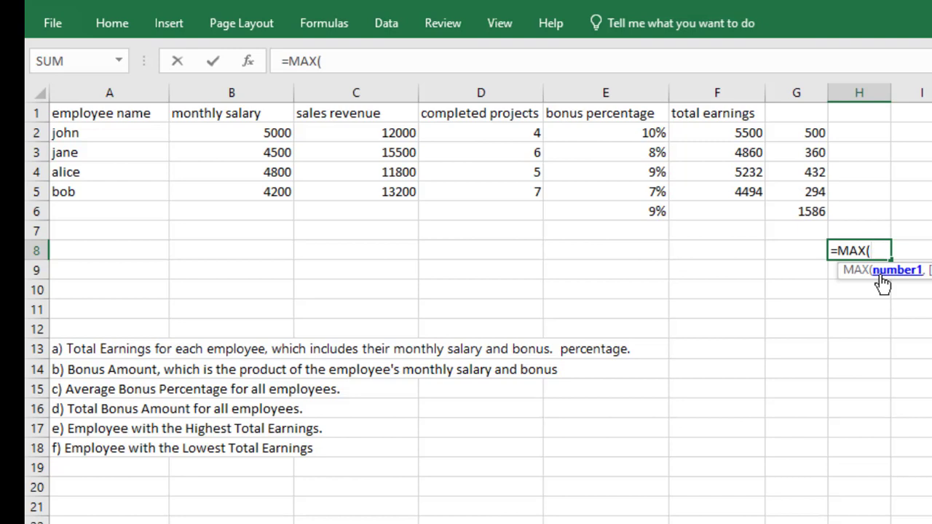
left_click(732, 132)
left_click_drag(731, 133, 727, 192)
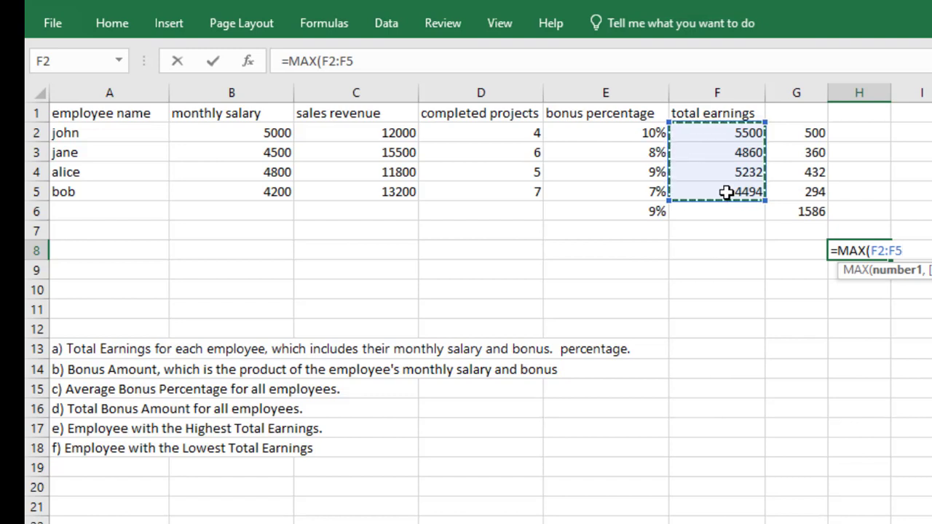
key("Return")
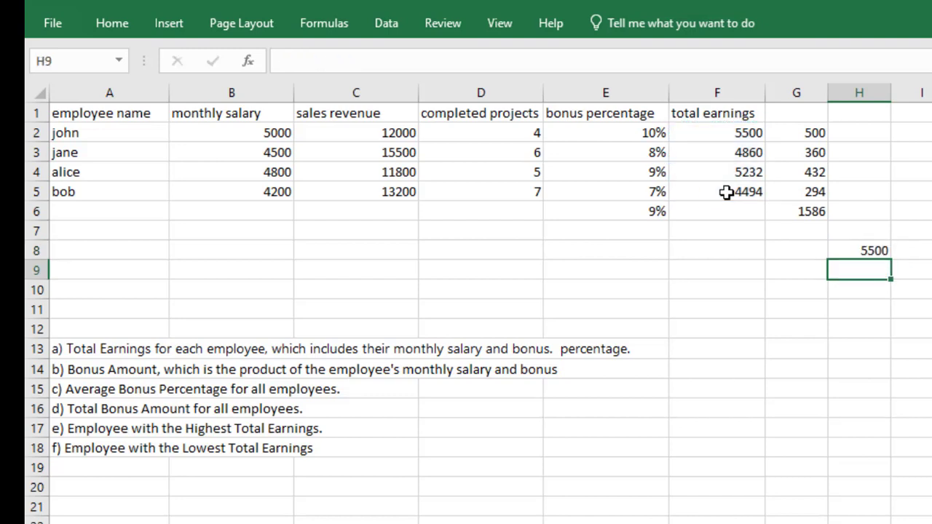
Step: Label the highest and lowest earnings rows by entering "max" in G8 and "min" in G9
left_click(868, 250)
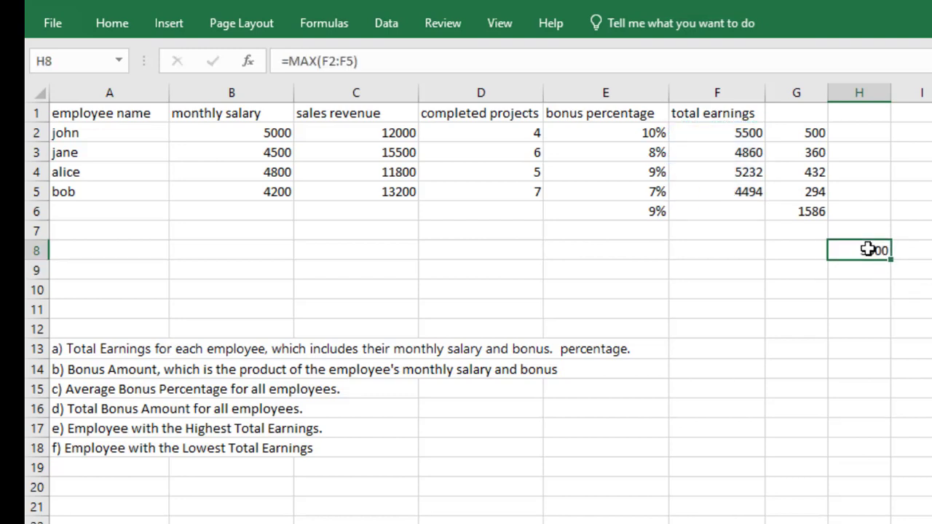
left_click(800, 249)
double_click(800, 250)
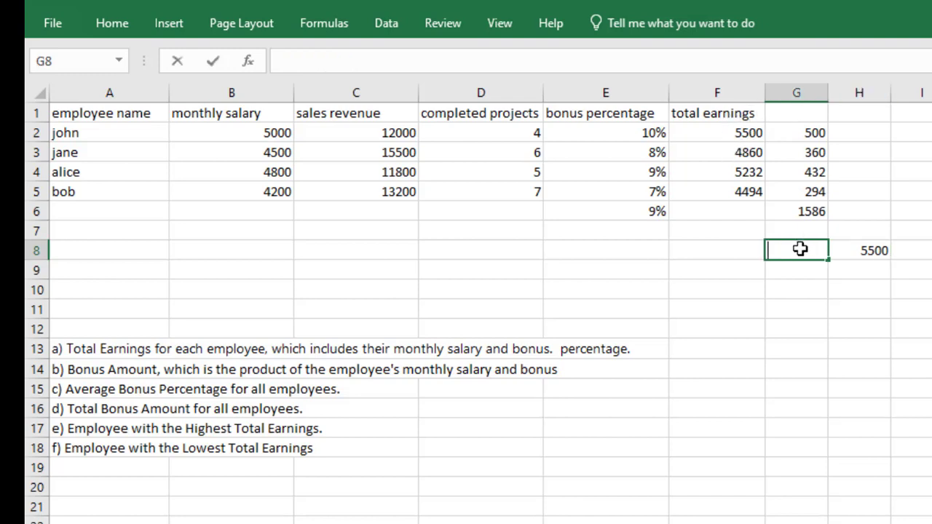
type("max")
left_click(793, 272)
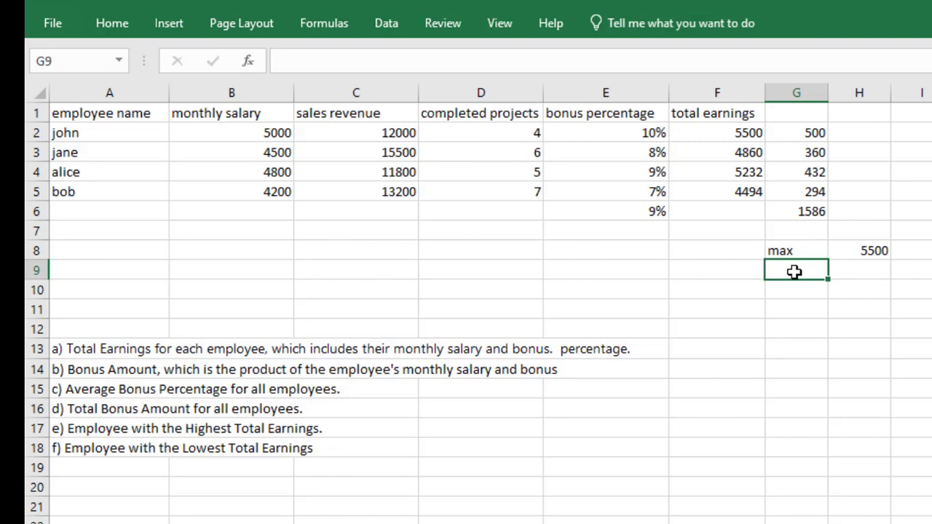
type("min")
Step: Calculate the lowest total earnings in H9 with =MIN(F2:F5)
left_click(850, 272)
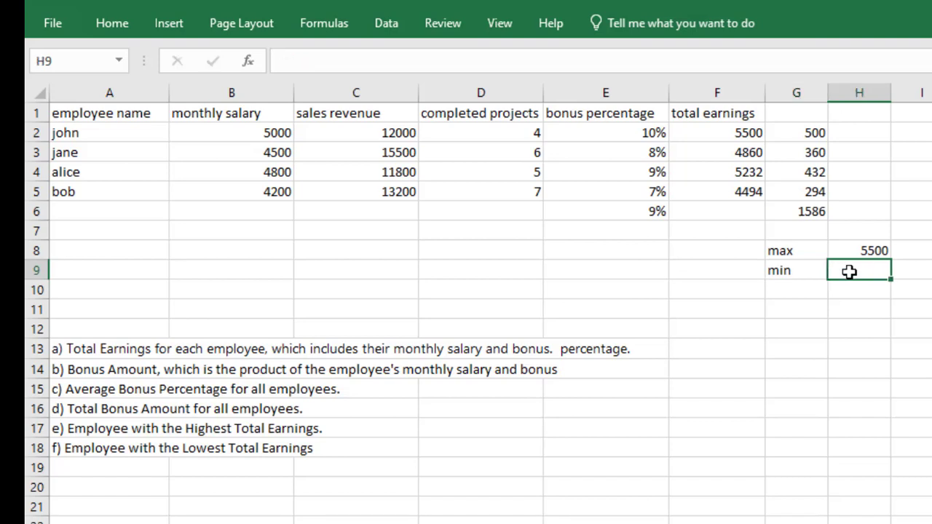
type("=")
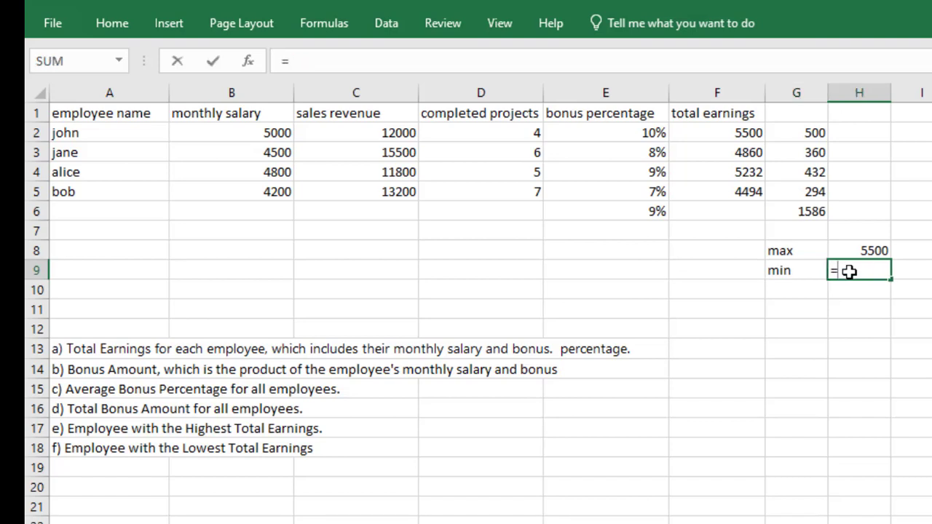
type("min")
key("Tab")
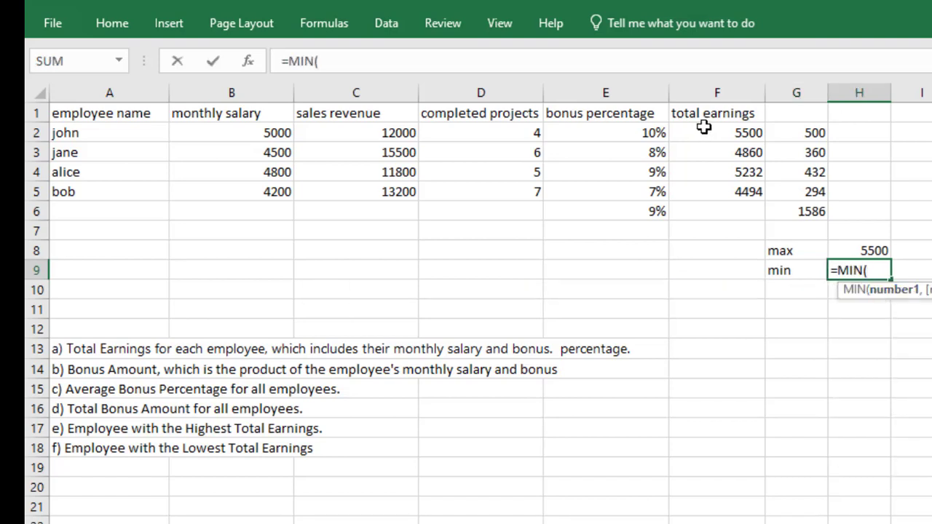
left_click(705, 133)
left_click_drag(707, 162, 708, 190)
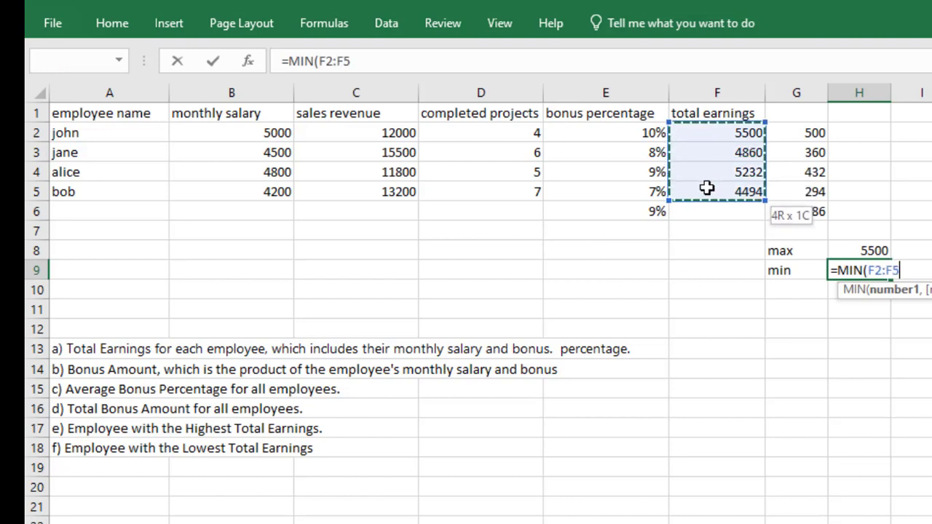
key("Return")
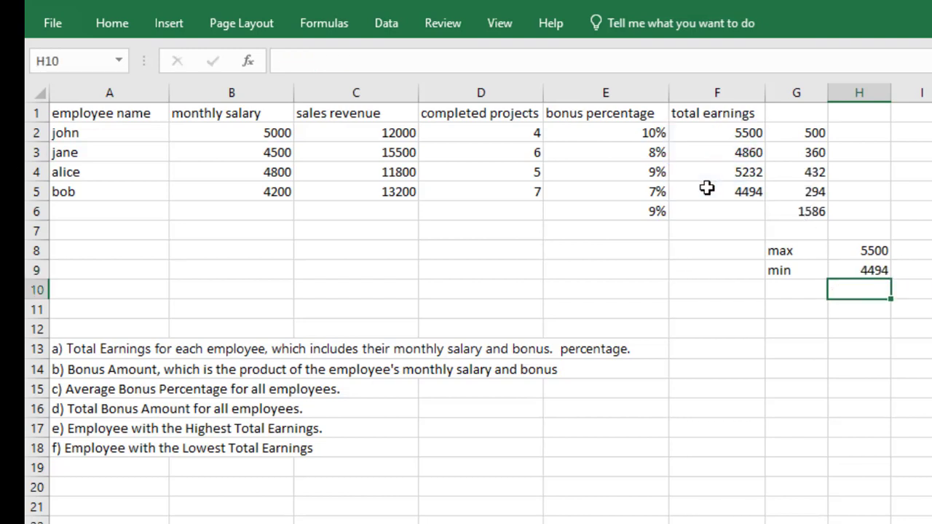